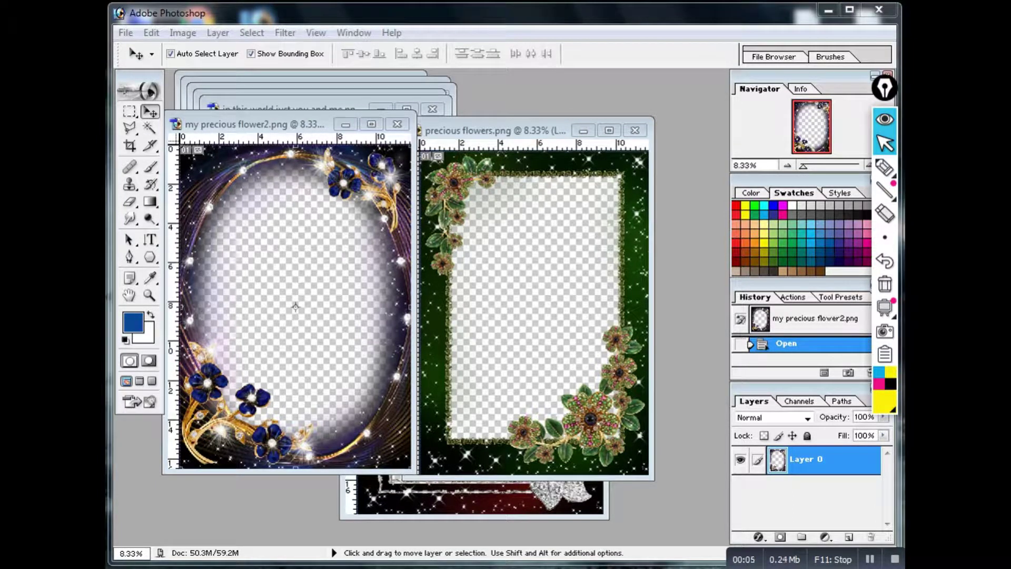
# Step: Rearrange the precious flowers, my precious flower2 and ruby flowers frame windows
pyautogui.click(533, 313)
pyautogui.moveTo(533, 313); pyautogui.dragTo(564, 298)
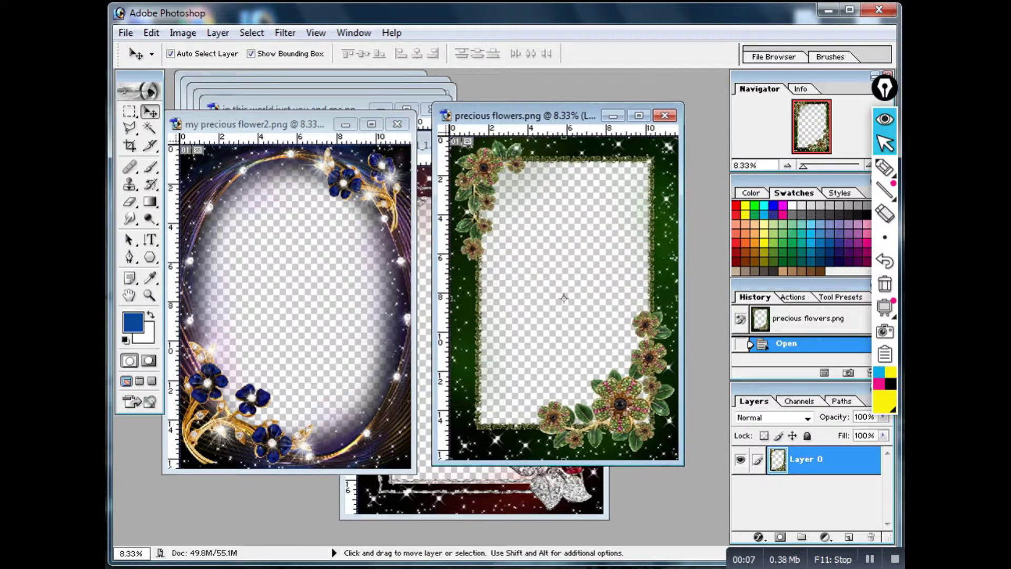
pyautogui.click(296, 306)
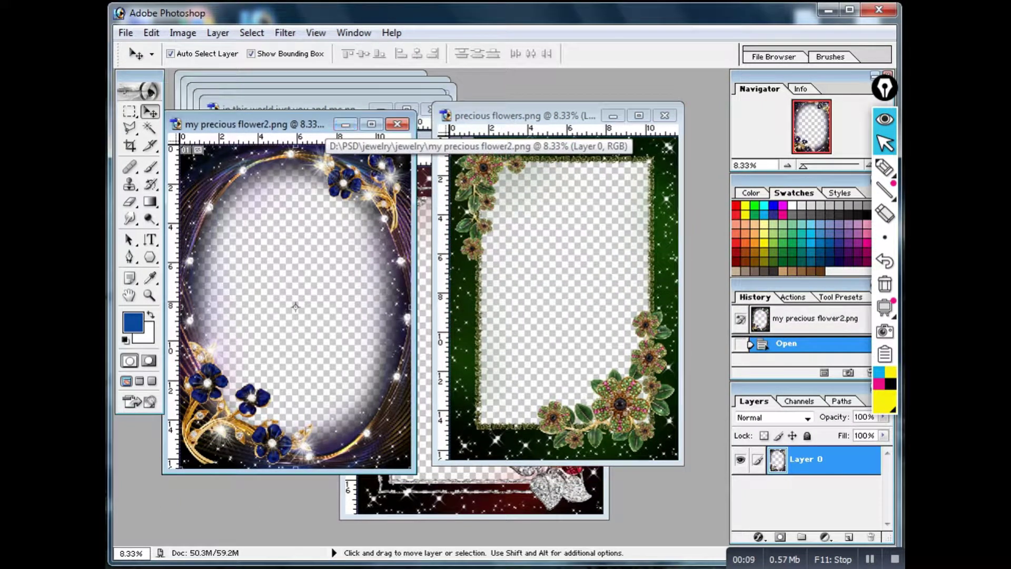
pyautogui.moveTo(295, 306); pyautogui.dragTo(318, 293)
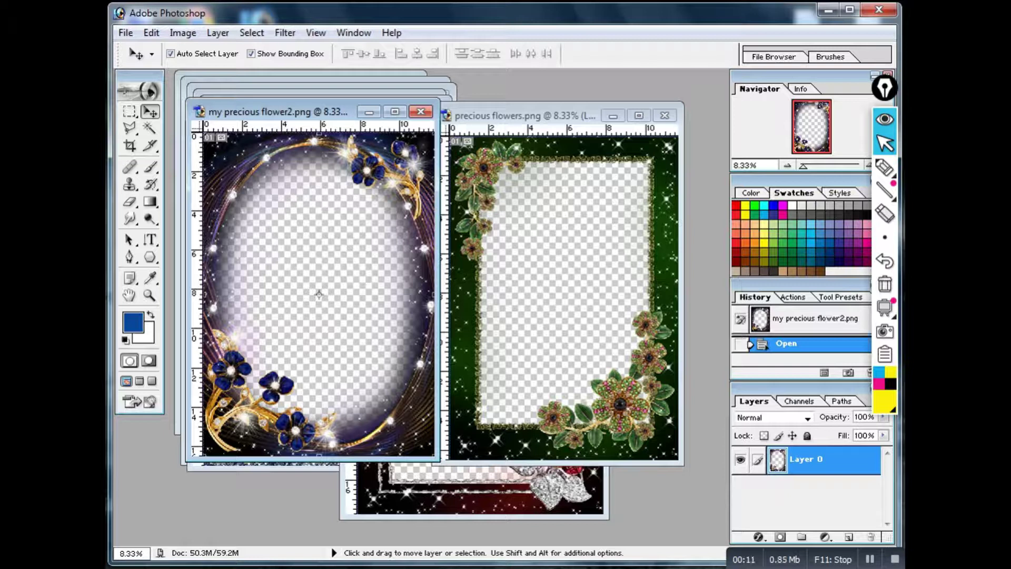
pyautogui.click(573, 297)
pyautogui.moveTo(573, 296)
pyautogui.mouseDown()
pyautogui.moveTo(323, 298)
pyautogui.moveTo(341, 296)
pyautogui.mouseUp()
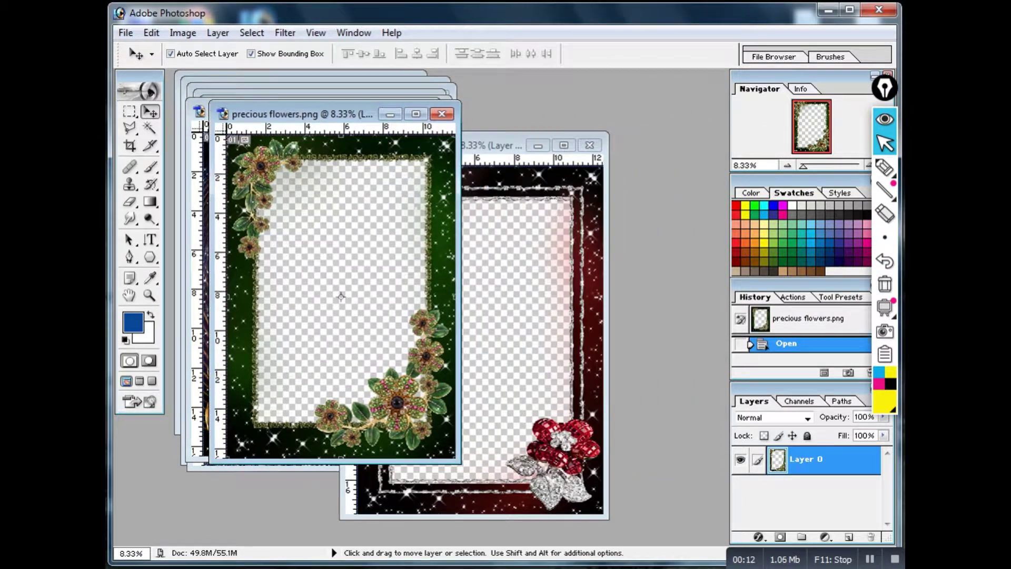
pyautogui.click(478, 335)
pyautogui.moveTo(478, 335); pyautogui.dragTo(337, 307)
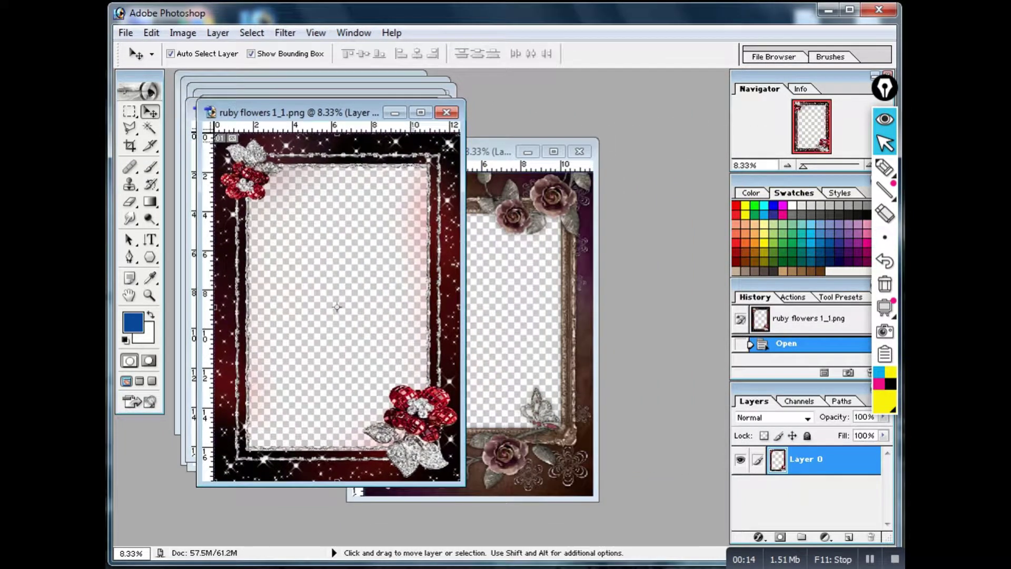
# Step: Move the rose frame aside, bring ruby flowers forward, and start a new A4 300 ppi document
pyautogui.click(468, 151)
pyautogui.moveTo(468, 152)
pyautogui.mouseDown()
pyautogui.moveTo(490, 121)
pyautogui.moveTo(507, 123)
pyautogui.mouseUp()
pyautogui.click(347, 112)
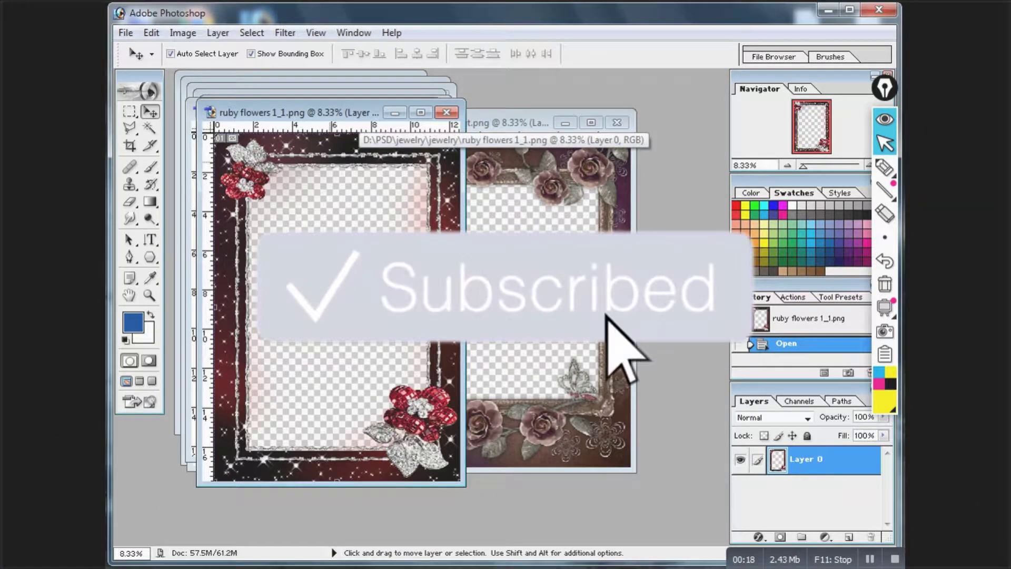
pyautogui.moveTo(337, 307); pyautogui.dragTo(344, 316)
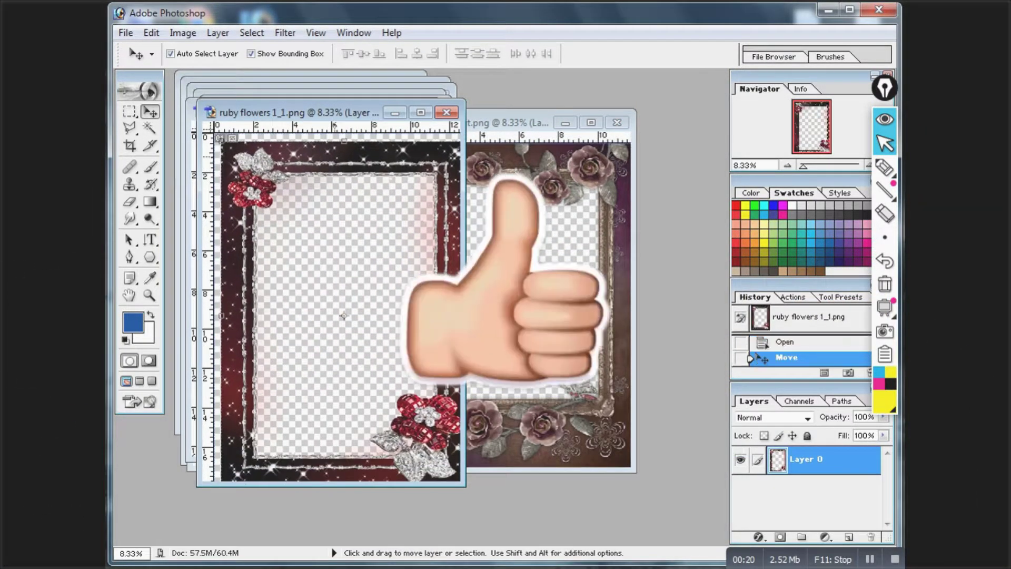
pyautogui.moveTo(294, 112); pyautogui.dragTo(329, 100)
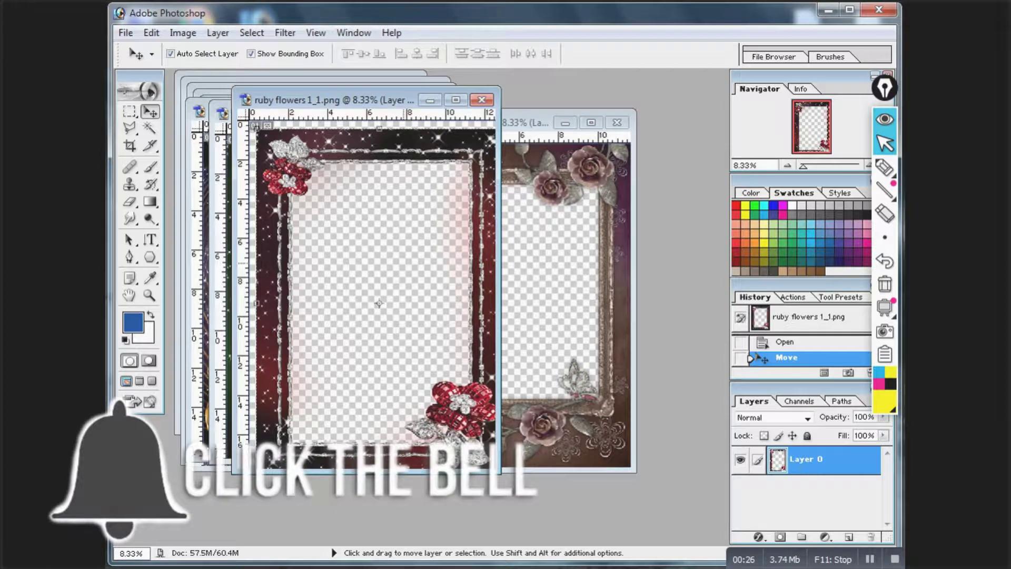
pyautogui.hotkey('ctrl', 'n')
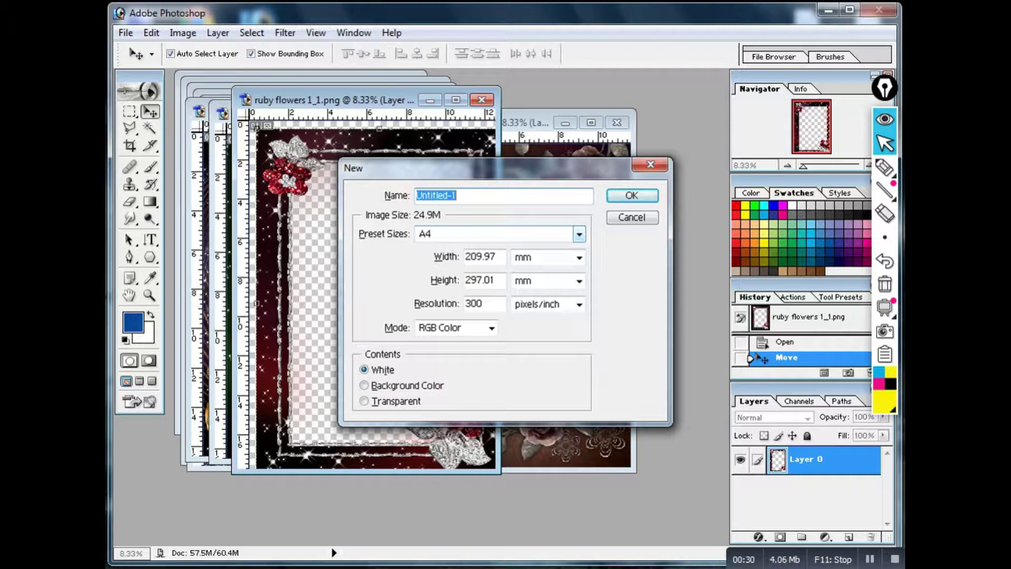
# Step: Create the blank A4 document and copy the ruby frame onto it
pyautogui.press('Return')
pyautogui.moveTo(316, 140); pyautogui.dragTo(435, 130)
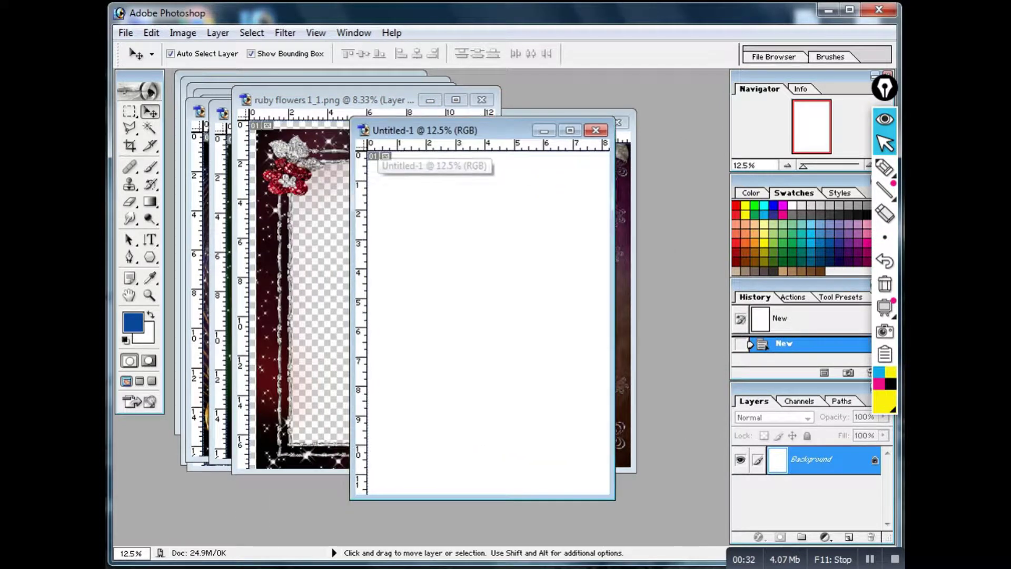
pyautogui.click(295, 263)
pyautogui.moveTo(378, 303)
pyautogui.mouseDown()
pyautogui.moveTo(480, 432)
pyautogui.moveTo(400, 411)
pyautogui.mouseUp()
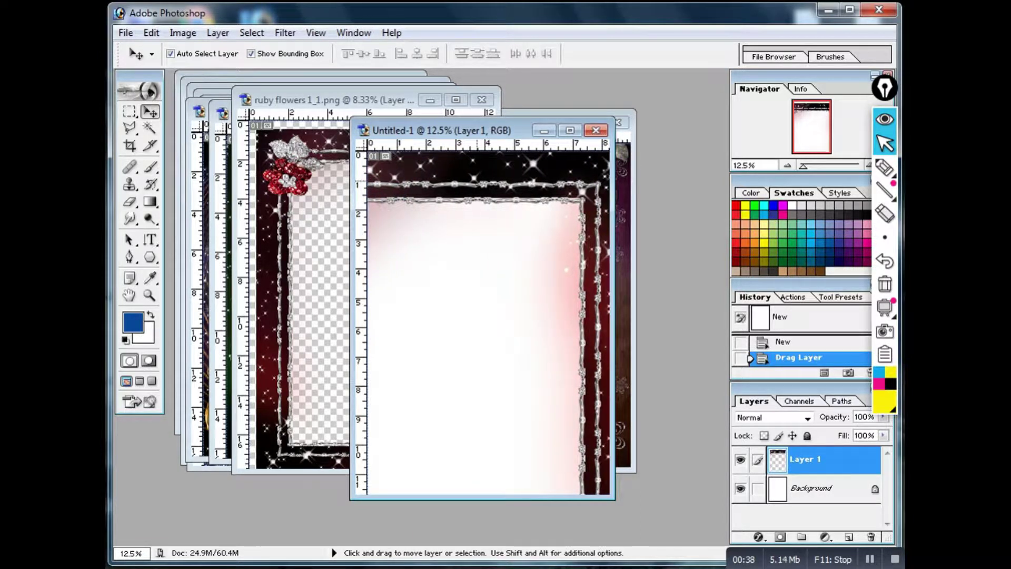
pyautogui.moveTo(411, 412); pyautogui.dragTo(445, 412)
# Step: Add a blue Solid Color fill, merge it into the Background, and view full screen
pyautogui.click(811, 488)
pyautogui.click(825, 536)
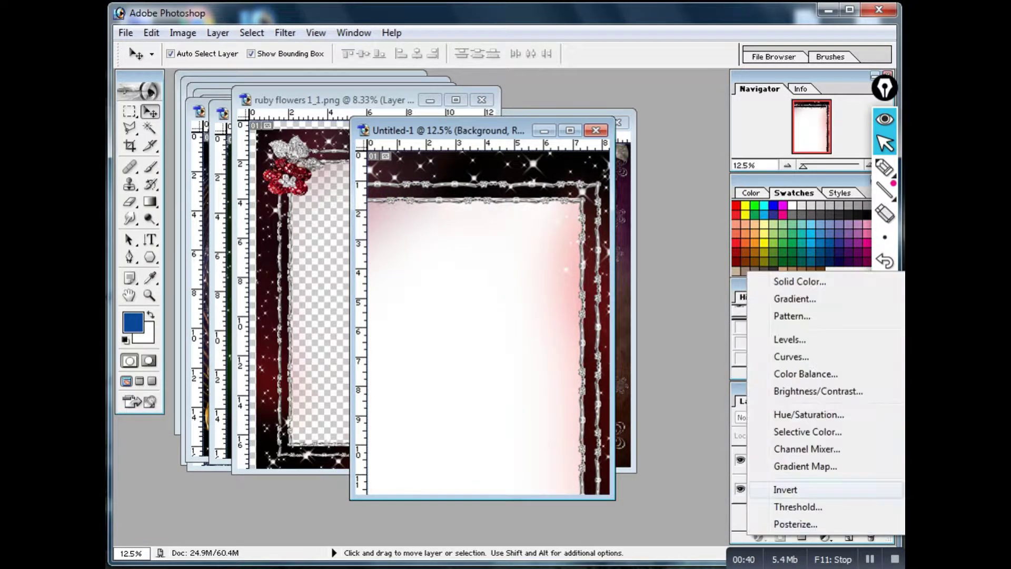
pyautogui.click(799, 282)
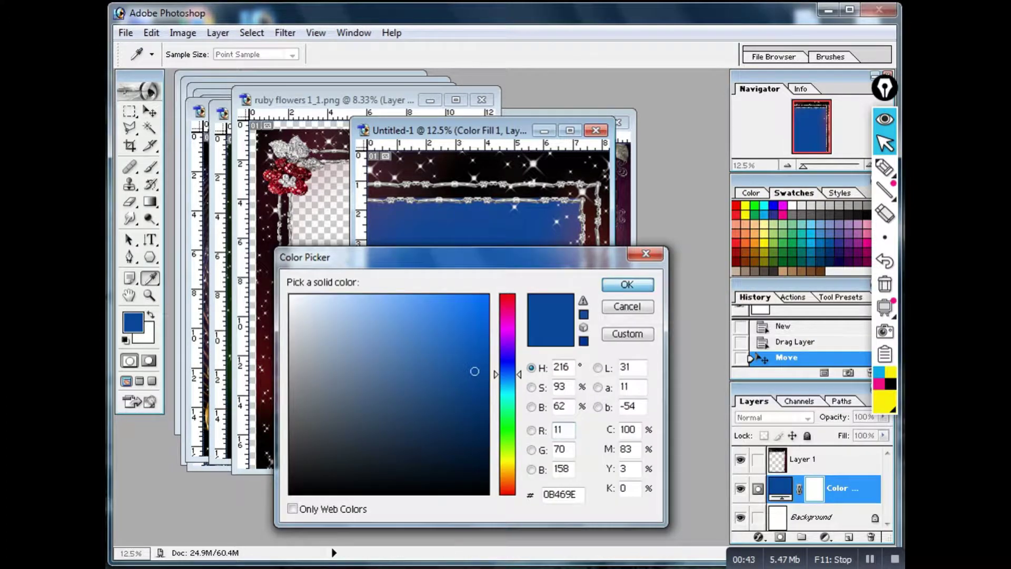
pyautogui.click(628, 284)
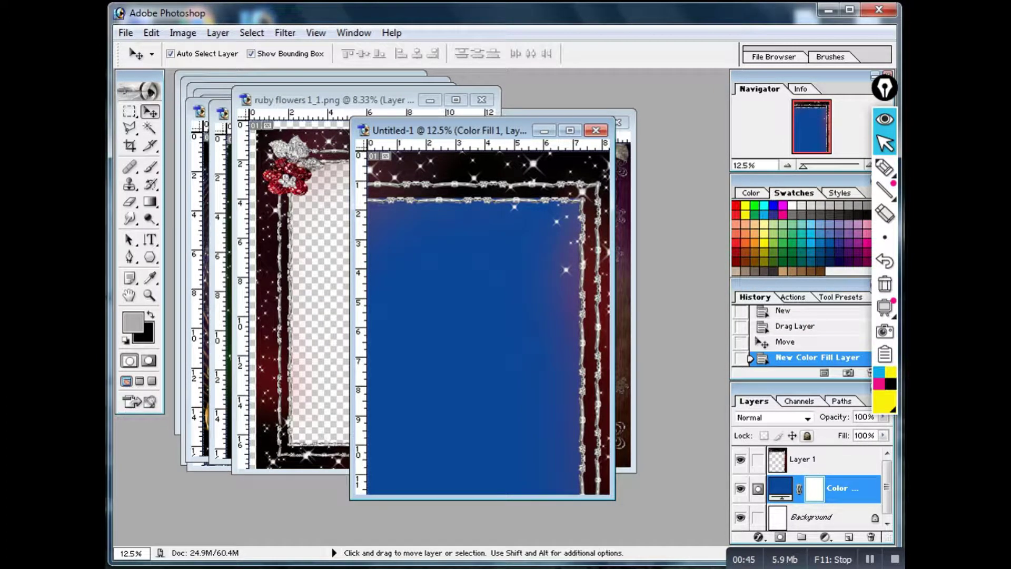
pyautogui.hotkey('ctrl', 'e')
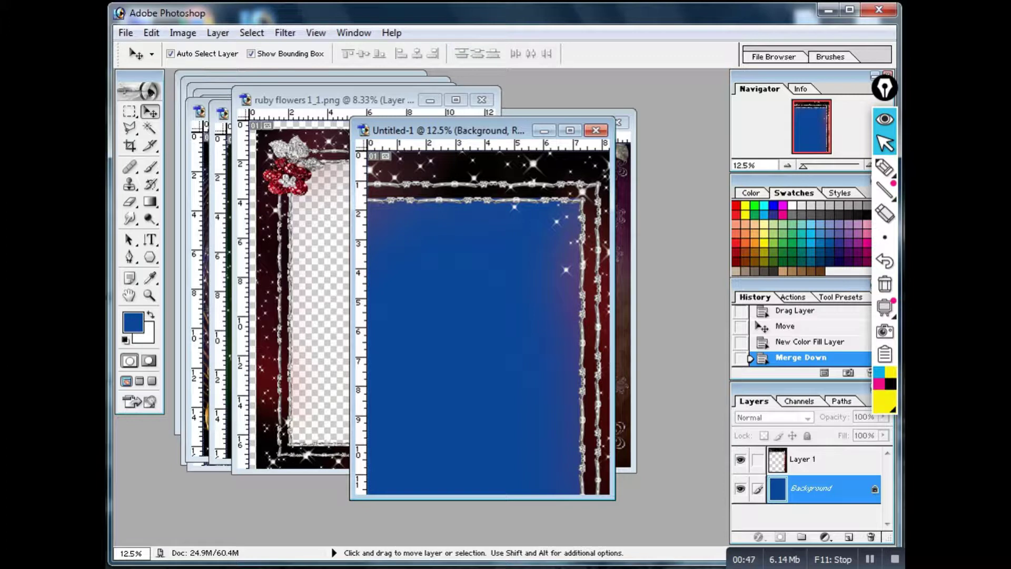
pyautogui.press('f')
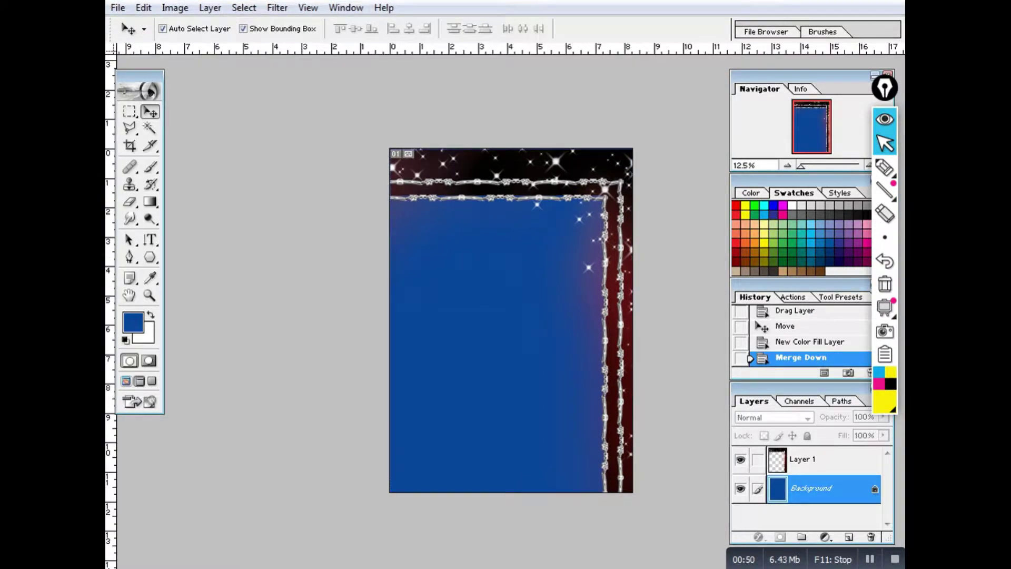
# Step: Scale the ruby frame layer to about 65.8% so it fits the A4 page
pyautogui.hotkey('alt', ']')
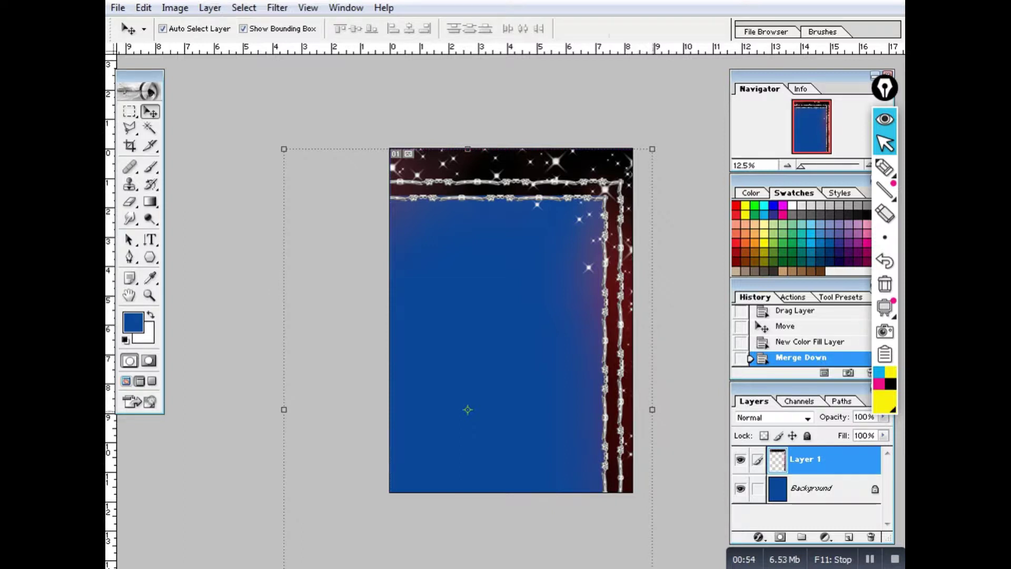
pyautogui.moveTo(653, 409); pyautogui.dragTo(633, 410)
pyautogui.moveTo(284, 409); pyautogui.dragTo(390, 409)
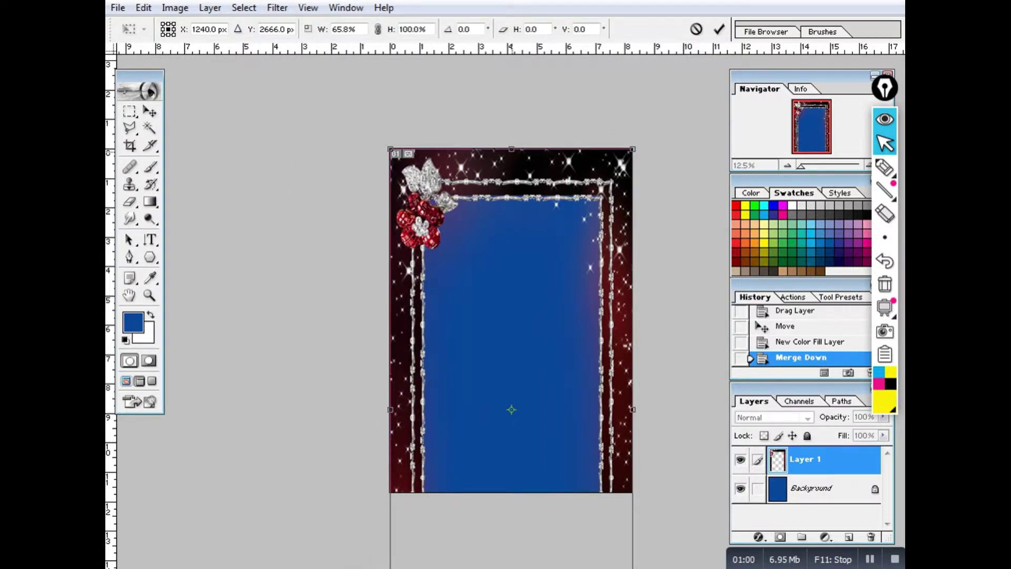
pyautogui.moveTo(511, 409)
pyautogui.mouseDown()
pyautogui.moveTo(524, 349)
pyautogui.moveTo(511, 350)
pyautogui.mouseUp()
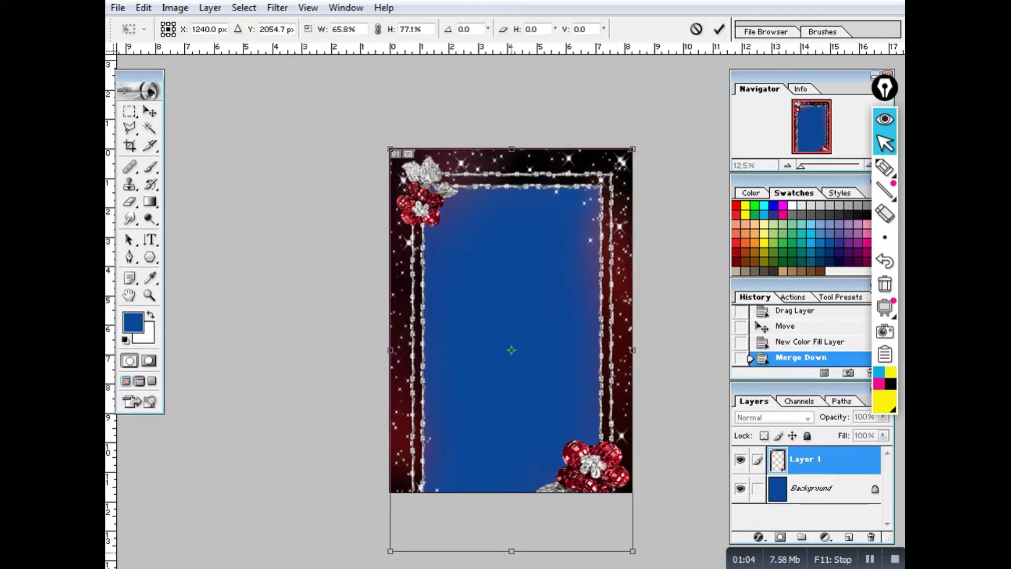
pyautogui.moveTo(512, 550); pyautogui.dragTo(511, 492)
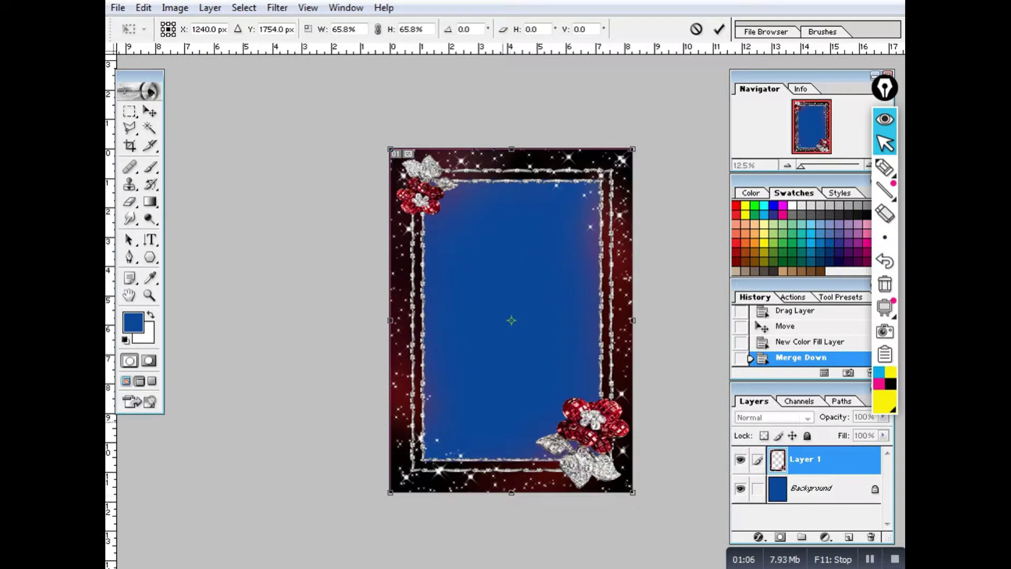
pyautogui.press('Return')
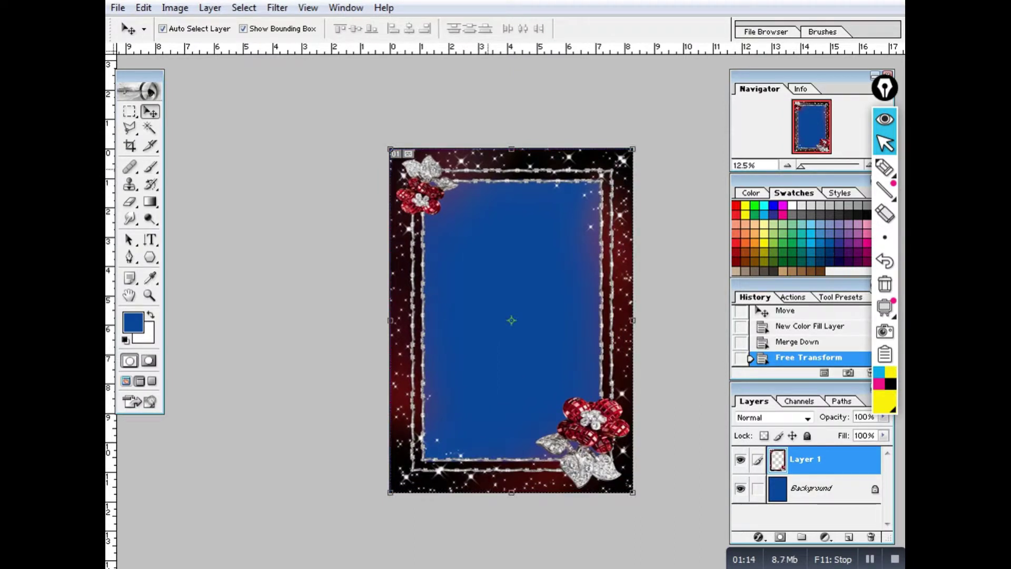
# Step: Return to standard view and close the ruby flowers image without saving
pyautogui.press('f')
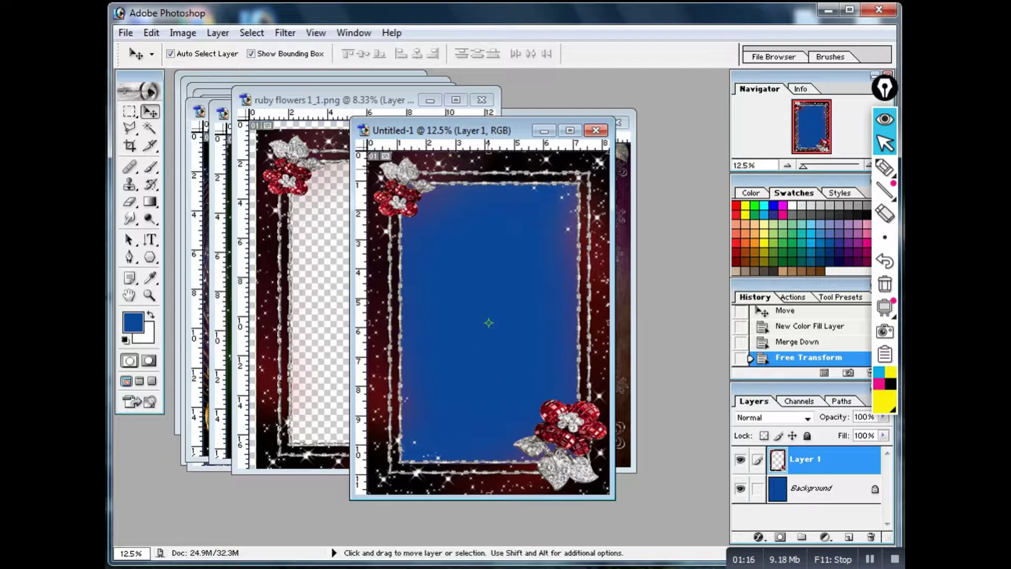
pyautogui.moveTo(448, 130); pyautogui.dragTo(529, 127)
pyautogui.click(379, 303)
pyautogui.moveTo(379, 303); pyautogui.dragTo(405, 294)
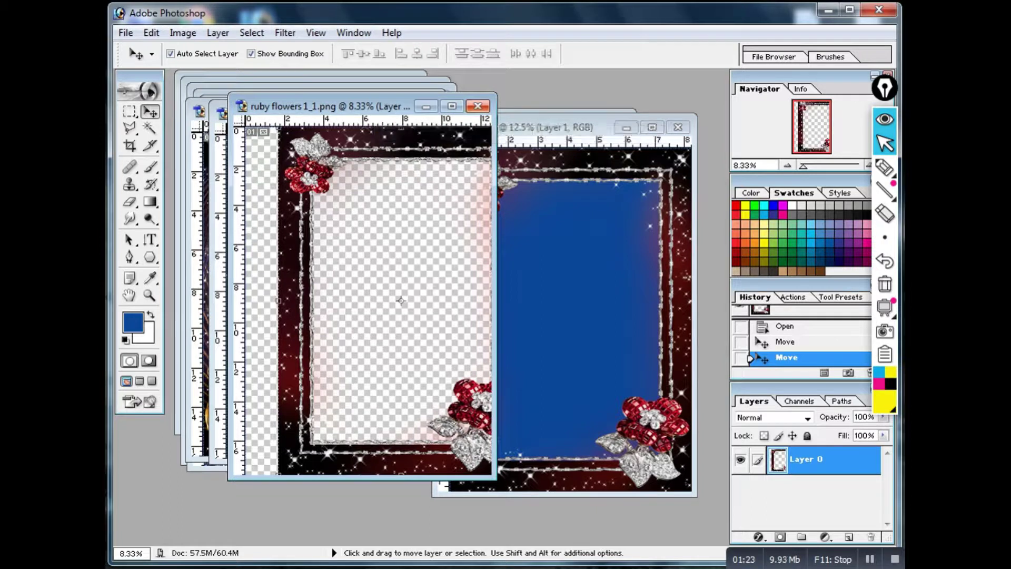
pyautogui.click(477, 106)
pyautogui.press('n')
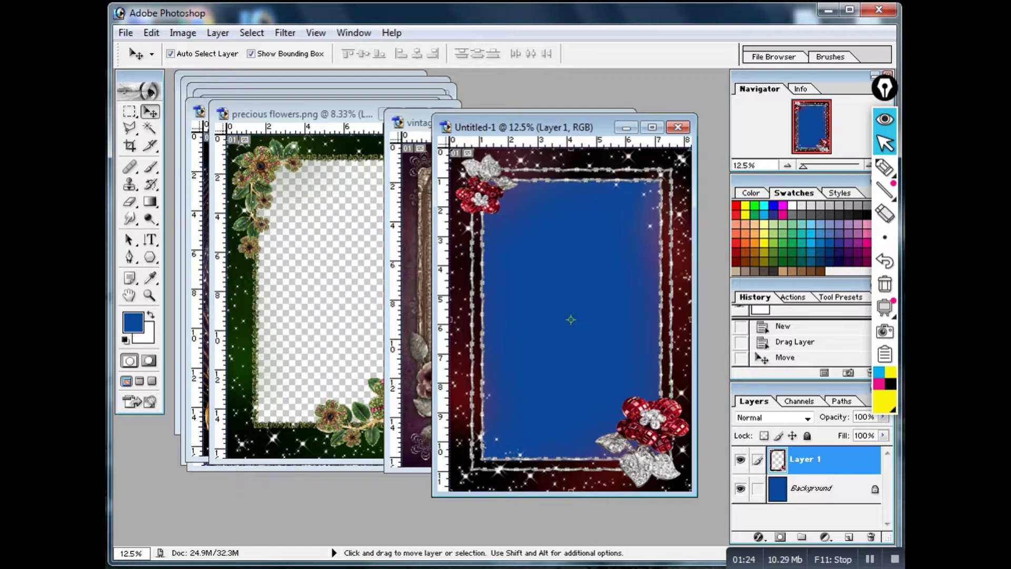
# Step: Copy the green precious flowers frame onto the page, rotate it 180°, and close its source unsaved
pyautogui.click(340, 296)
pyautogui.moveTo(341, 297)
pyautogui.mouseDown()
pyautogui.moveTo(566, 311)
pyautogui.moveTo(590, 325)
pyautogui.moveTo(637, 315)
pyautogui.mouseUp()
pyautogui.hotkey('ctrl', 't')
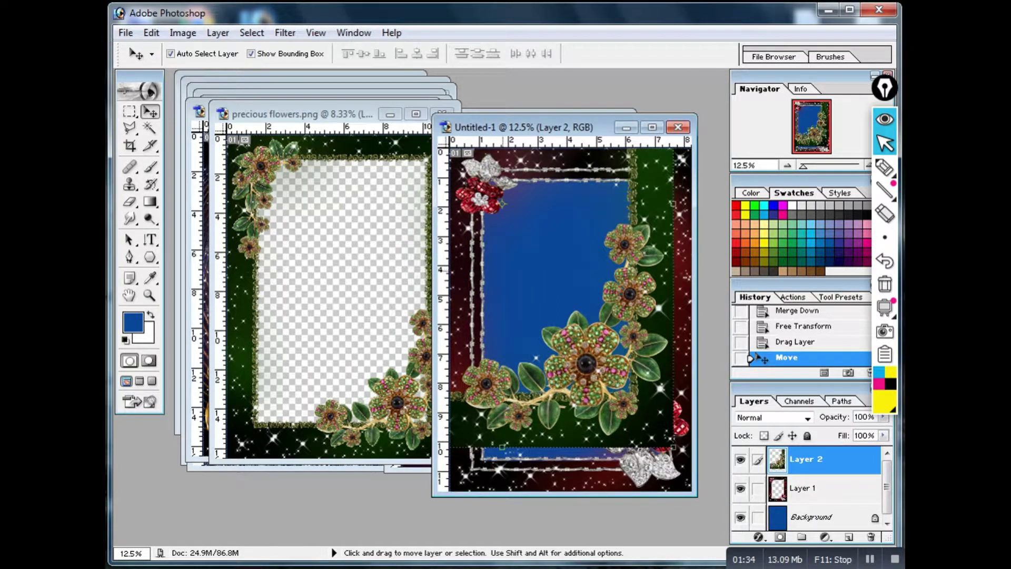
pyautogui.moveTo(563, 272); pyautogui.dragTo(520, 205)
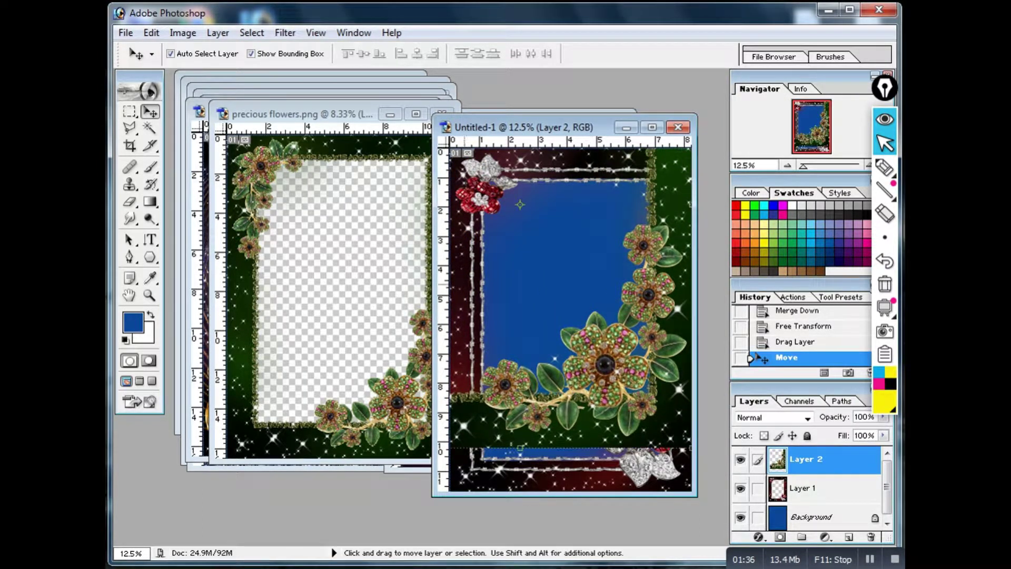
pyautogui.click(340, 296)
pyautogui.moveTo(340, 297); pyautogui.dragTo(348, 310)
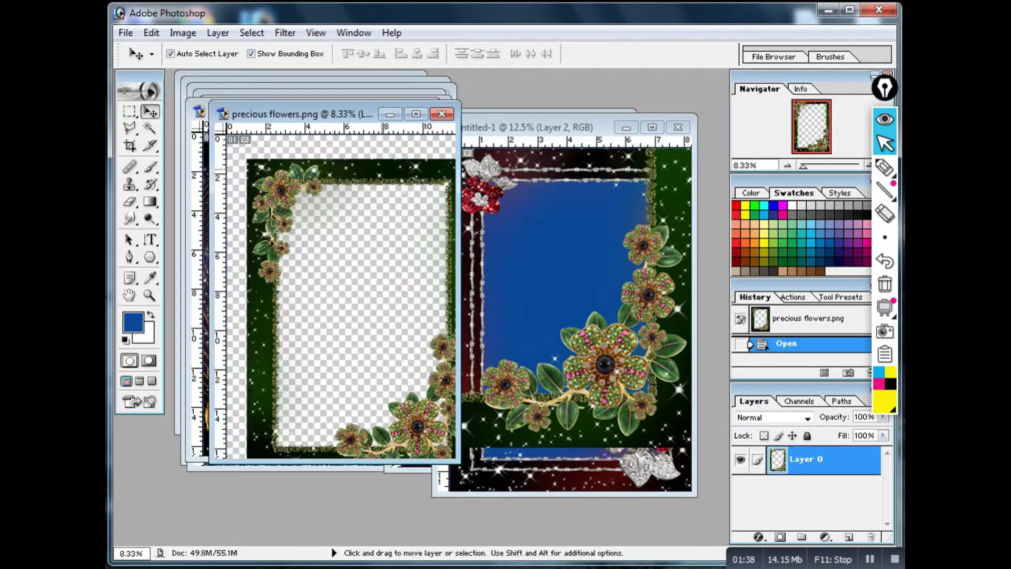
pyautogui.hotkey('ctrl', 'w')
pyautogui.press('n')
pyautogui.moveTo(318, 294); pyautogui.dragTo(342, 288)
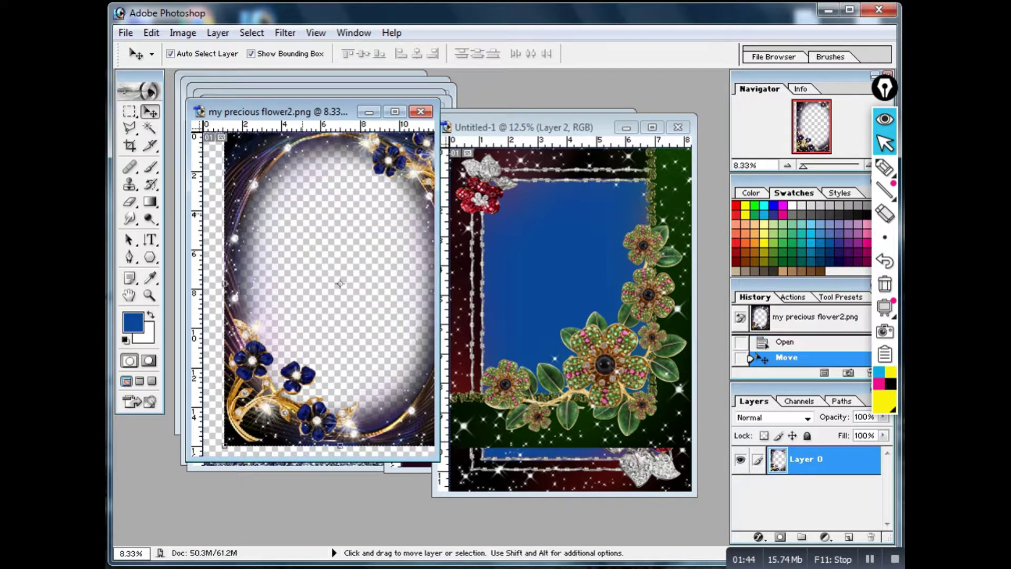
pyautogui.moveTo(342, 289); pyautogui.dragTo(318, 293)
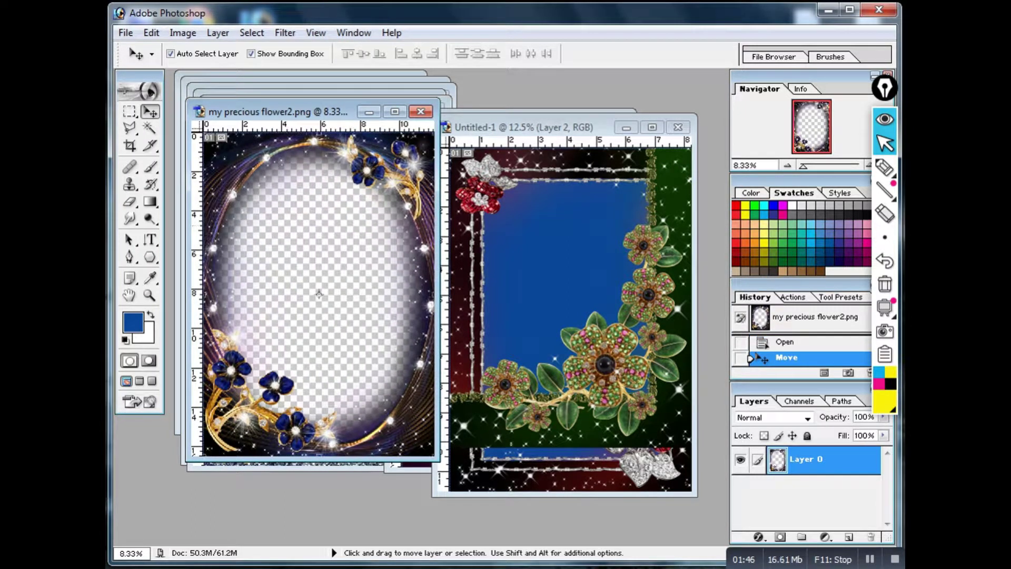
# Step: Close the my precious flower2, poppy and glint of gold frame images without saving
pyautogui.hotkey('ctrl', 'w')
pyautogui.press('n')
pyautogui.moveTo(331, 292)
pyautogui.mouseDown()
pyautogui.moveTo(346, 274)
pyautogui.moveTo(331, 309)
pyautogui.mouseUp()
pyautogui.hotkey('ctrl', 'w')
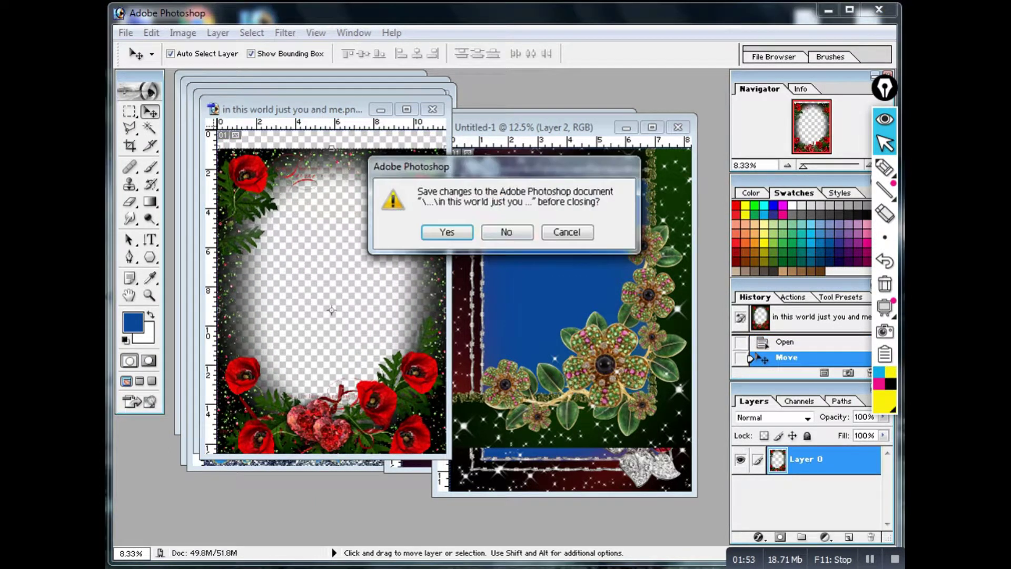
pyautogui.press('n')
pyautogui.moveTo(331, 310)
pyautogui.mouseDown()
pyautogui.moveTo(349, 323)
pyautogui.moveTo(336, 286)
pyautogui.mouseUp()
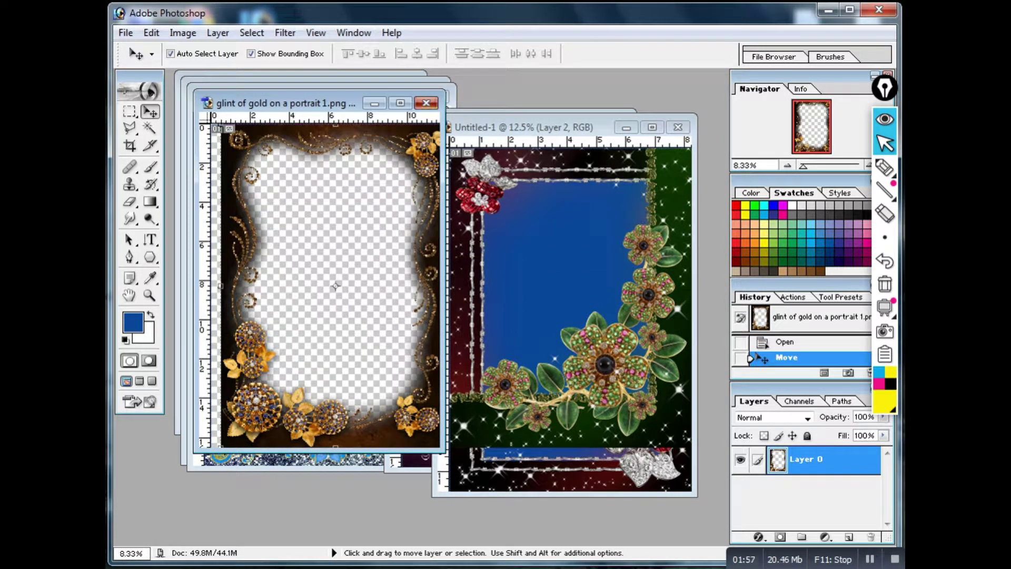
pyautogui.hotkey('ctrl', 'w')
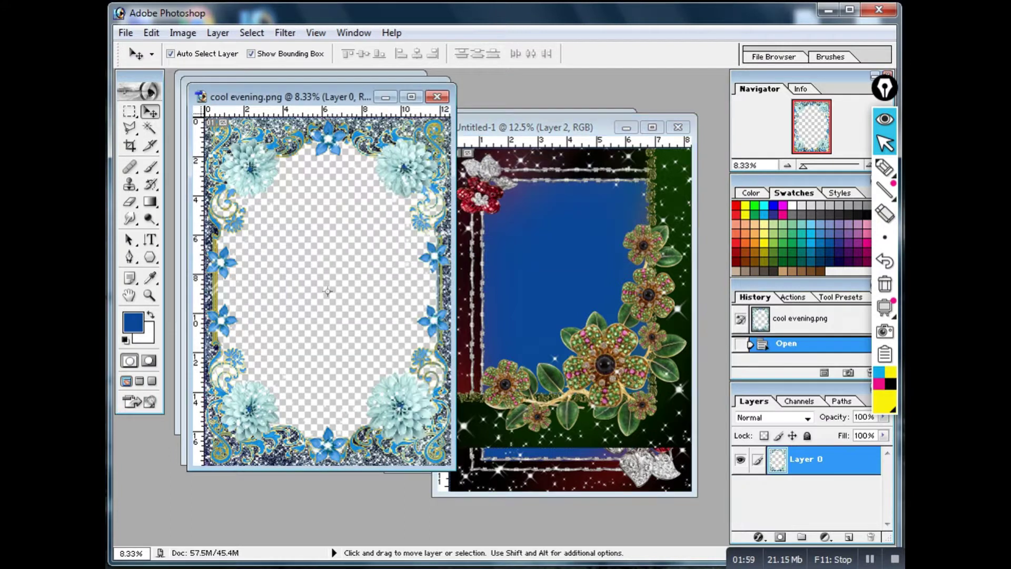
# Step: Close the cool evening and brilliant shine frame images without saving
pyautogui.moveTo(432, 293); pyautogui.dragTo(440, 308)
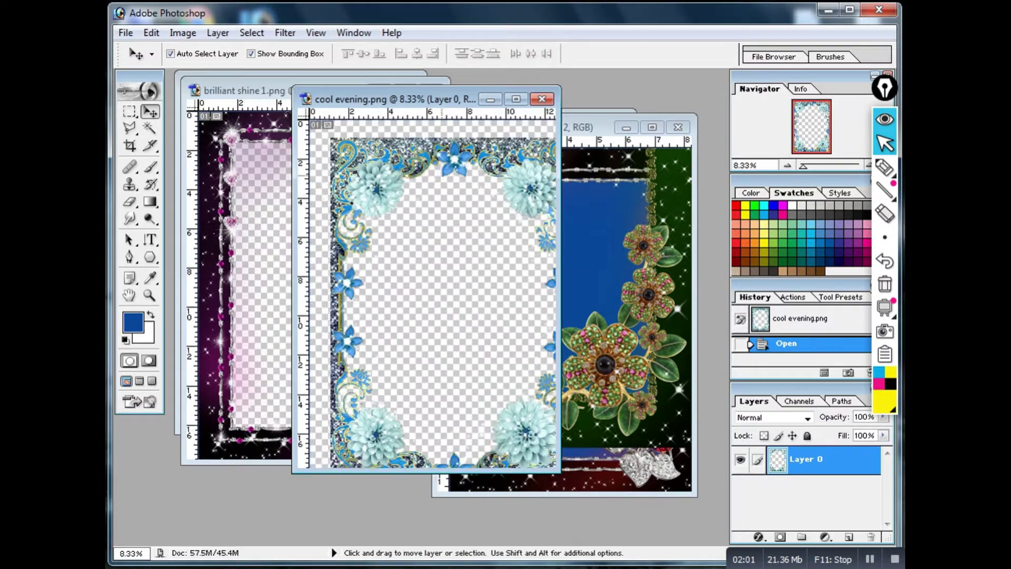
pyautogui.hotkey('ctrl', 'w')
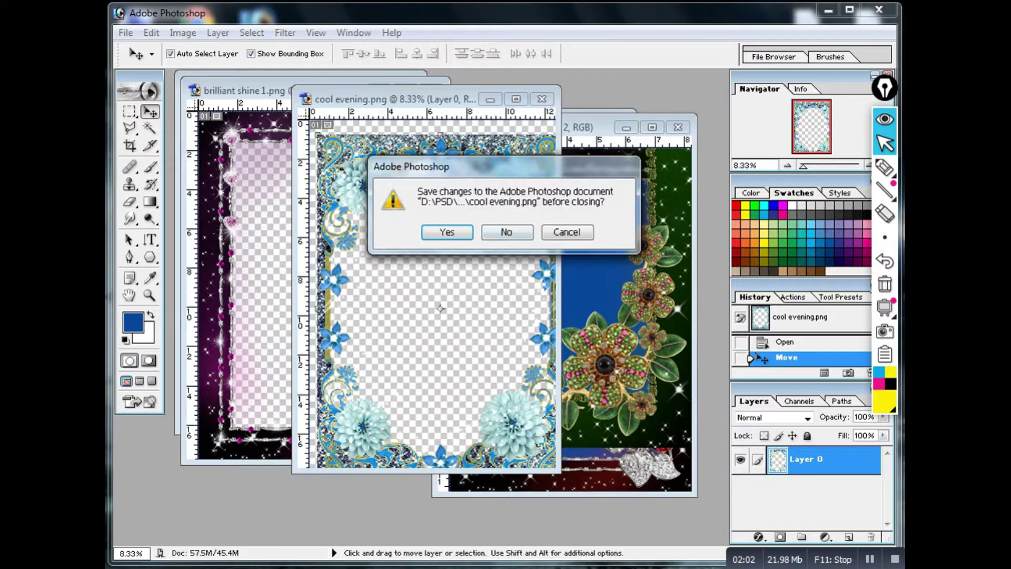
pyautogui.click(507, 232)
pyautogui.moveTo(321, 285); pyautogui.dragTo(334, 285)
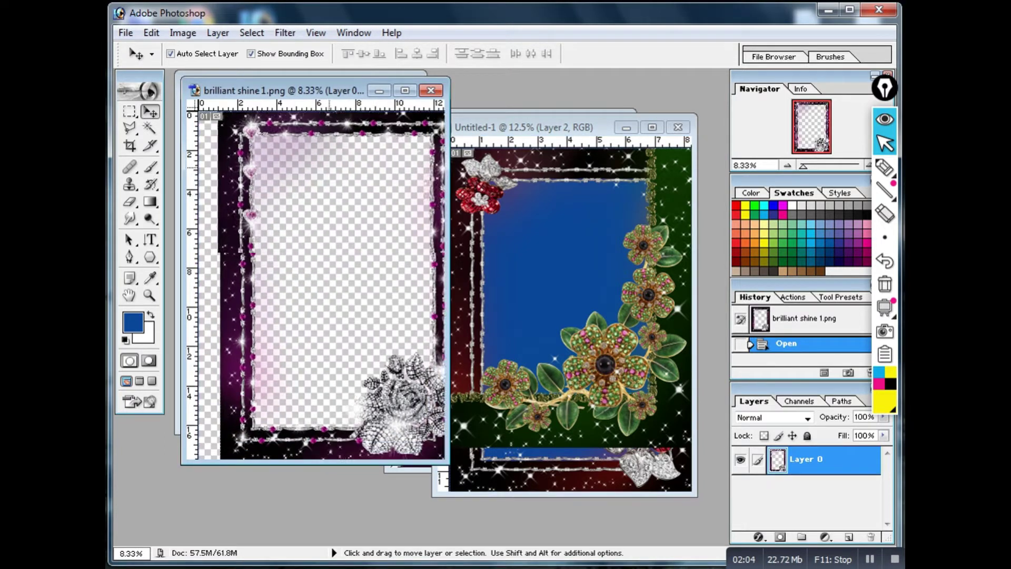
pyautogui.moveTo(316, 90)
pyautogui.mouseDown()
pyautogui.moveTo(469, 95)
pyautogui.moveTo(429, 95)
pyautogui.mouseUp()
pyautogui.hotkey('ctrl', 'w')
pyautogui.click(505, 230)
# Step: Close the beautiful stranger and vintage portrait images without saving
pyautogui.moveTo(306, 267); pyautogui.dragTo(316, 284)
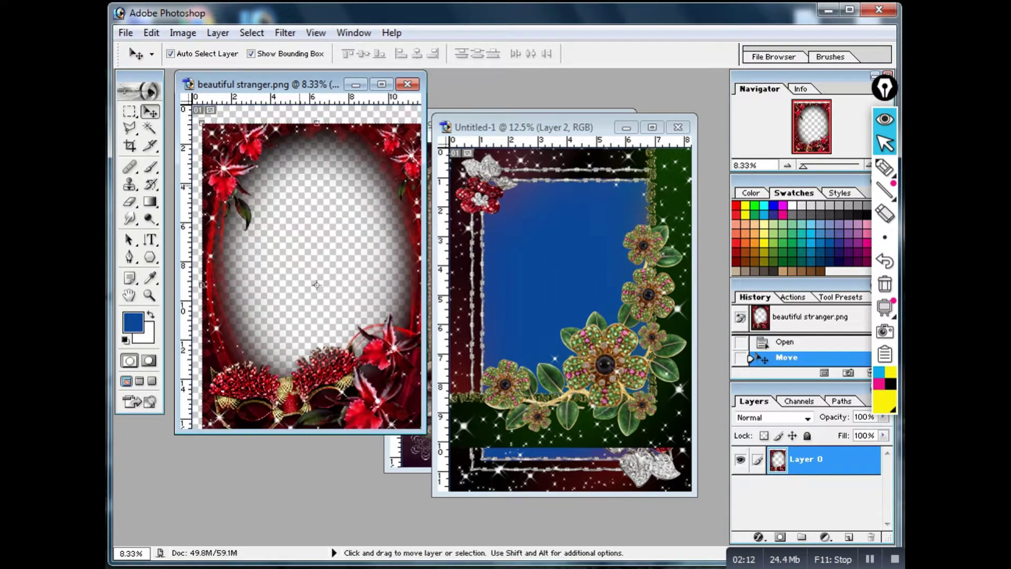
pyautogui.moveTo(263, 85); pyautogui.dragTo(367, 100)
pyautogui.moveTo(396, 301); pyautogui.dragTo(402, 283)
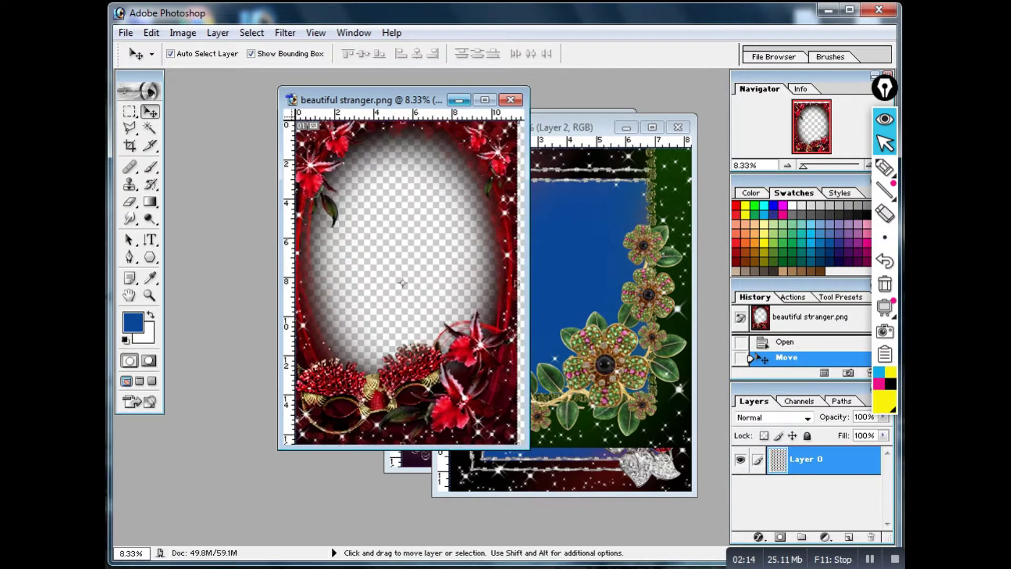
pyautogui.click(510, 99)
pyautogui.click(507, 232)
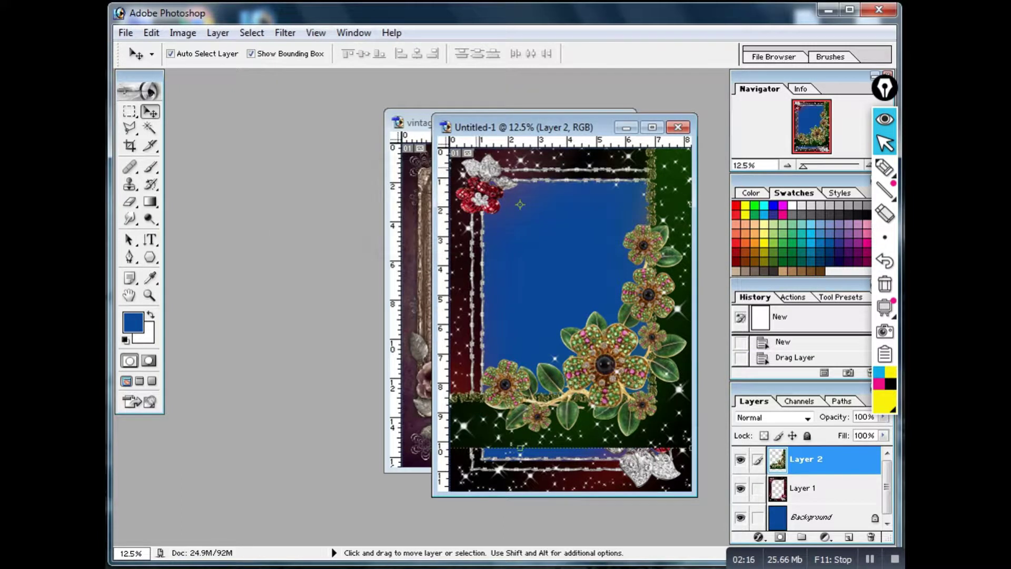
pyautogui.hotkey('ctrl', 'Tab')
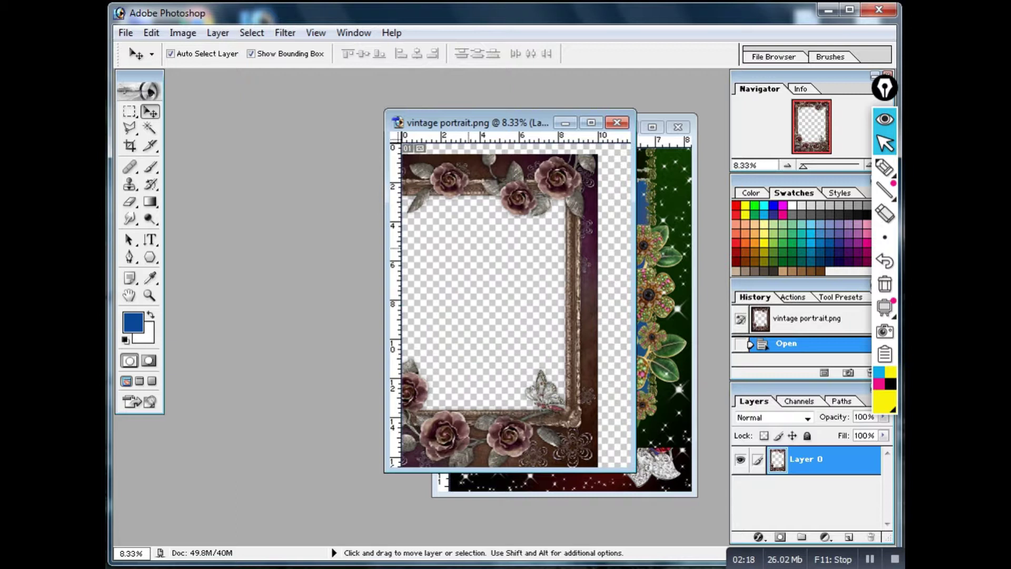
pyautogui.hotkey('ctrl', 'w')
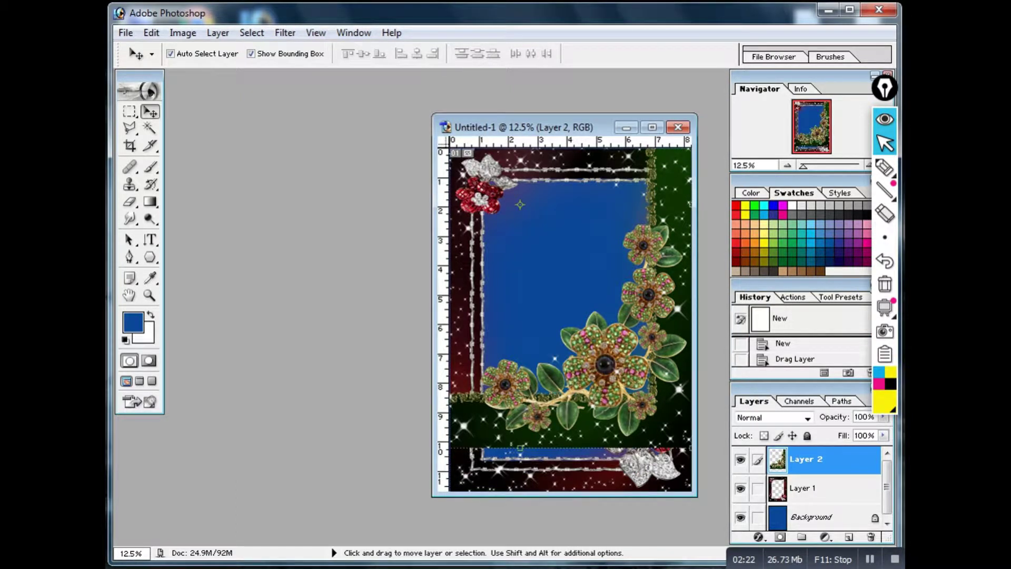
# Step: Glance at the jewelry folder in Explorer, return to Photoshop, then switch to the YouTube channel
pyautogui.hotkey('alt', 'Tab')
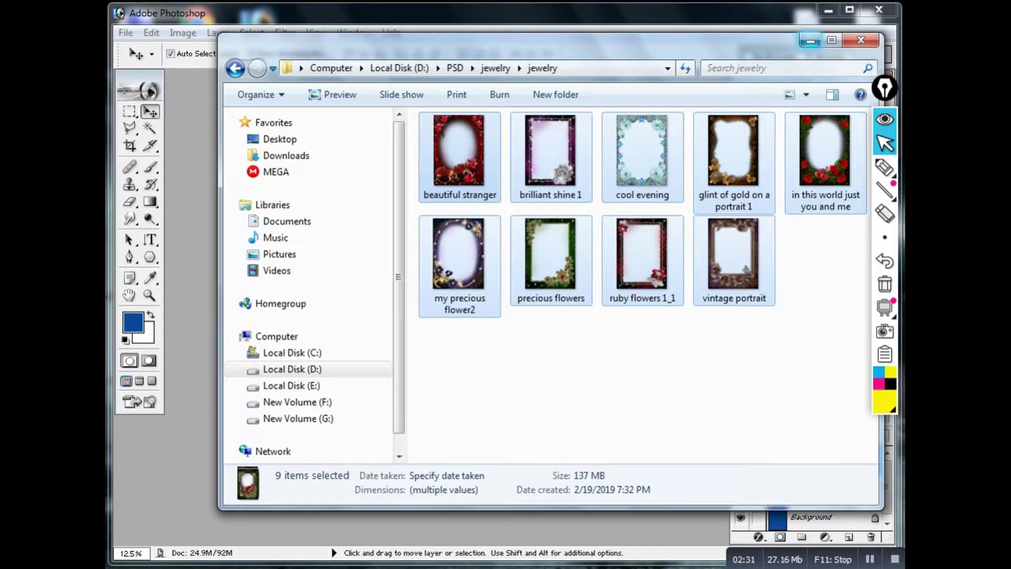
pyautogui.hotkey('alt', 'Tab')
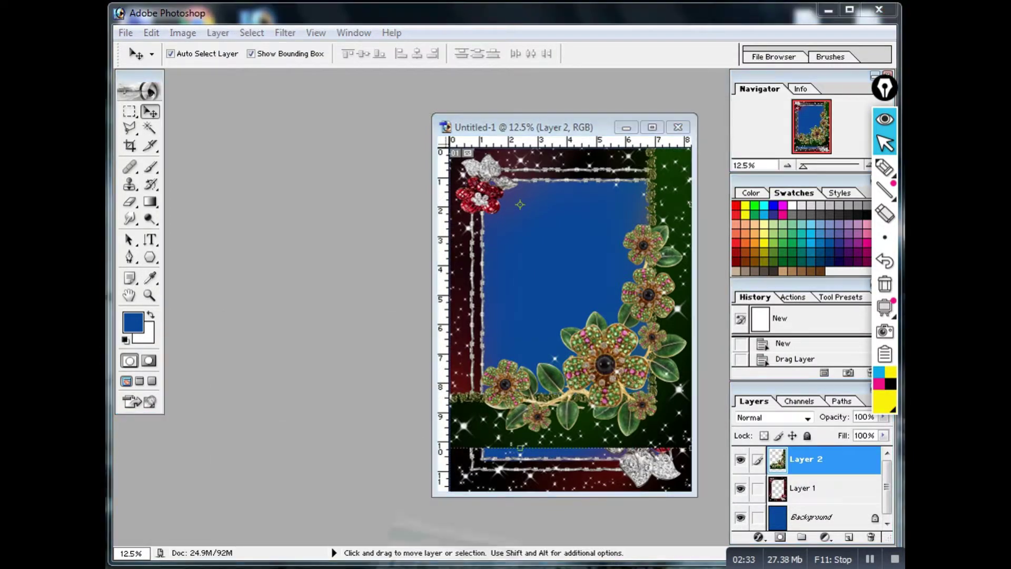
pyautogui.hotkey('alt', 'Tab')
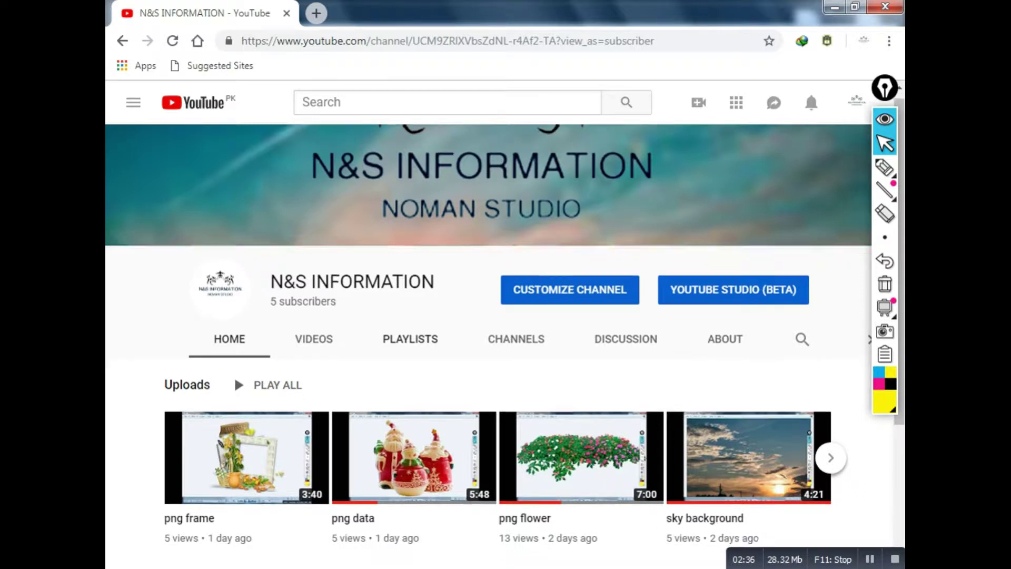
# Step: Scroll the channel uploads, briefly circle the png frame thumbnail in yellow, then open that video
pyautogui.scroll(-1, 413, 342)
pyautogui.scroll(-1, 414, 342)
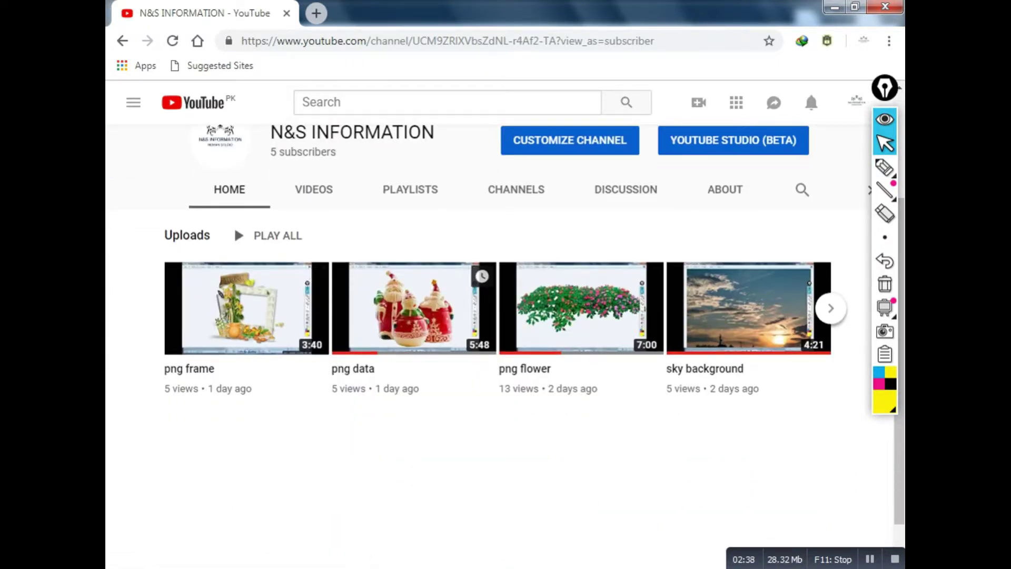
pyautogui.click(884, 168)
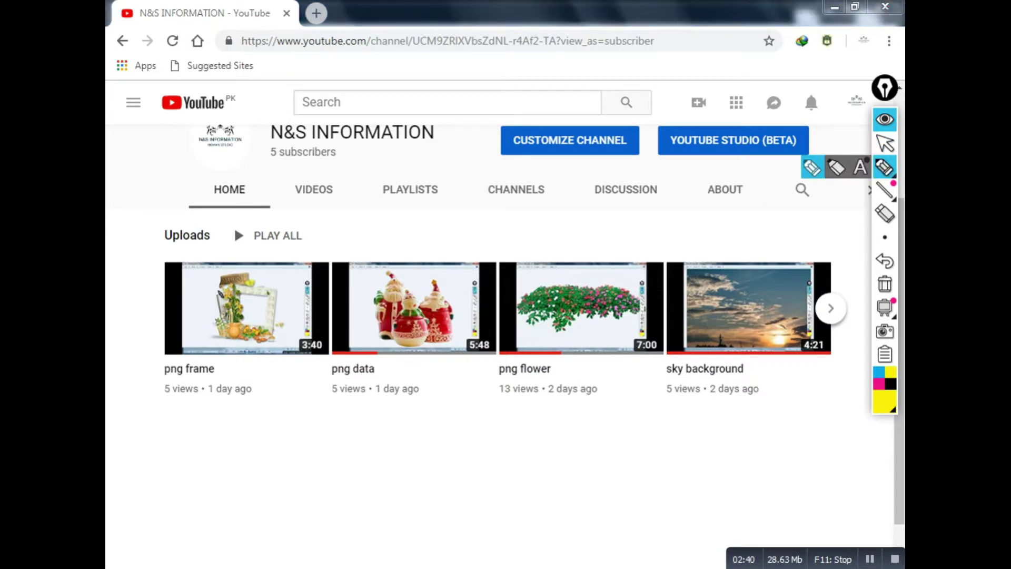
pyautogui.moveTo(260, 259)
pyautogui.mouseDown()
pyautogui.moveTo(243, 297)
pyautogui.moveTo(229, 294)
pyautogui.mouseUp()
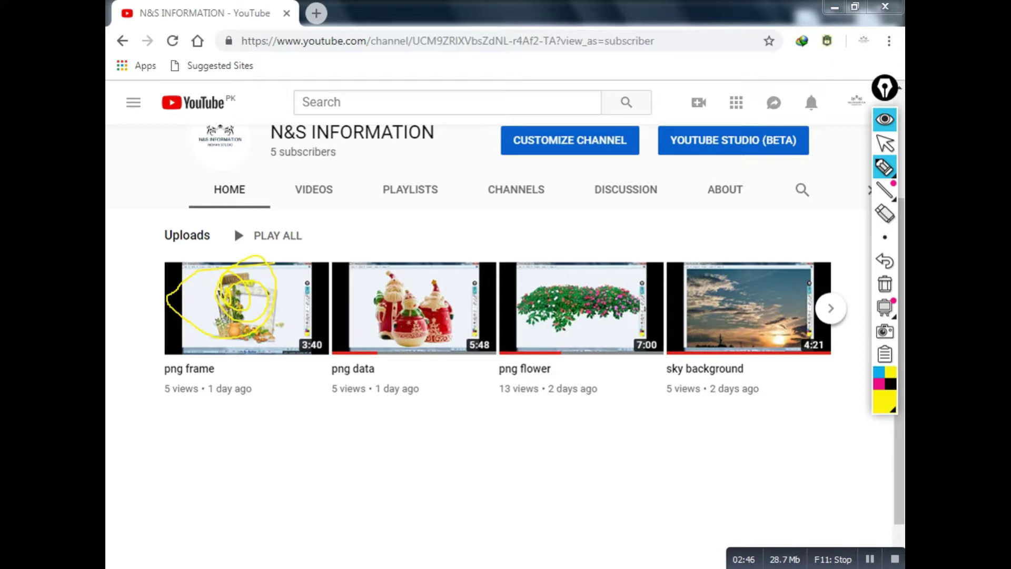
pyautogui.hotkey('ctrl', 'shift', 'e')
pyautogui.hotkey('ctrl', 'shift', 'c')
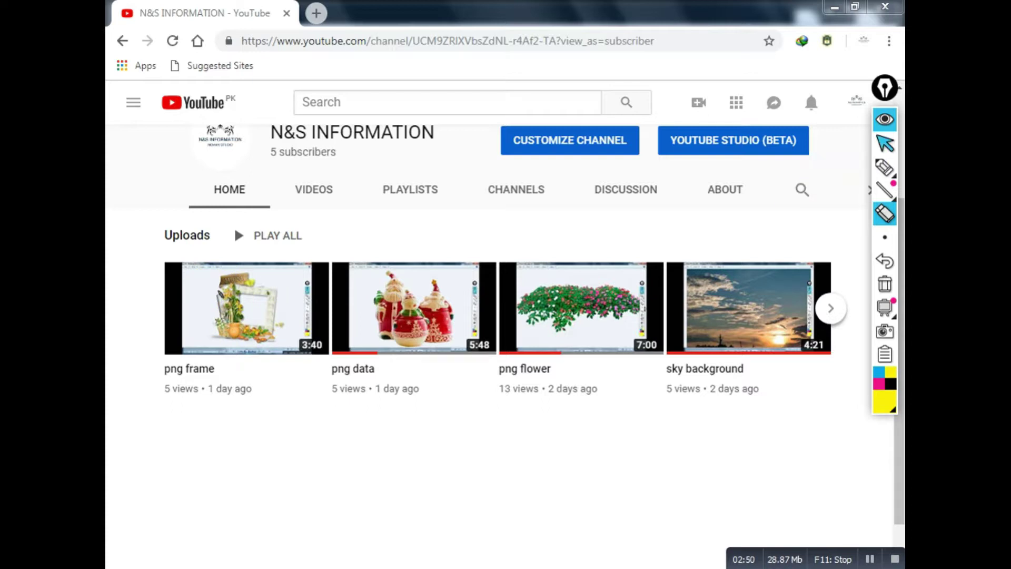
pyautogui.click(885, 144)
pyautogui.click(242, 305)
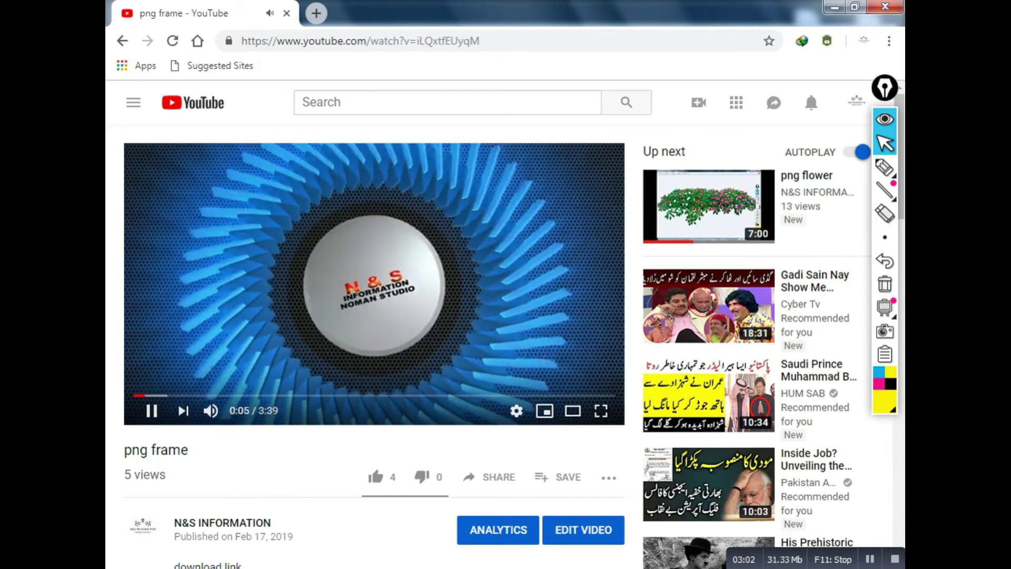
# Step: Pause the png frame video at 0:06 and scroll to its Google Drive download link
pyautogui.click(147, 404)
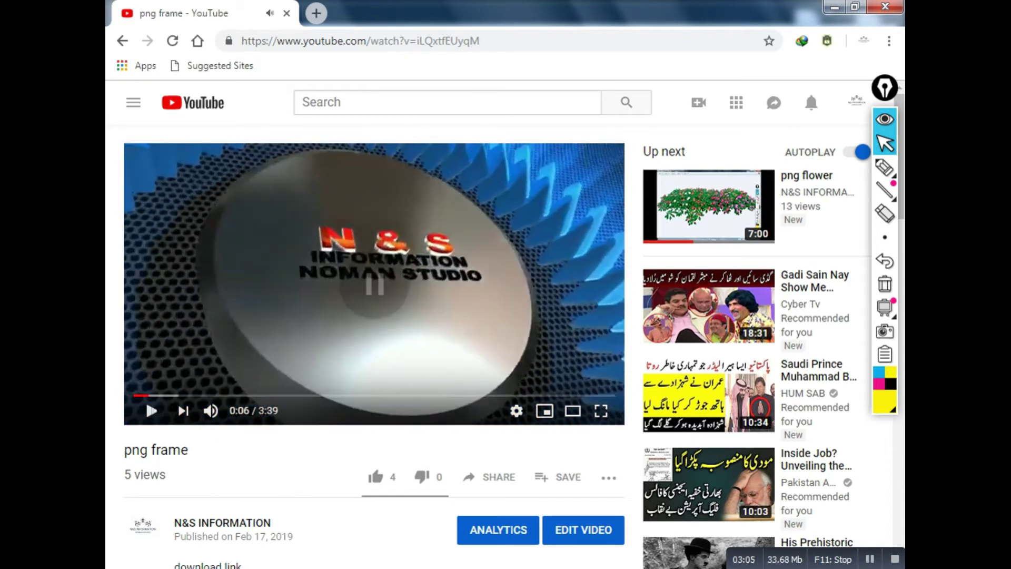
pyautogui.scroll(-3, 145, 399)
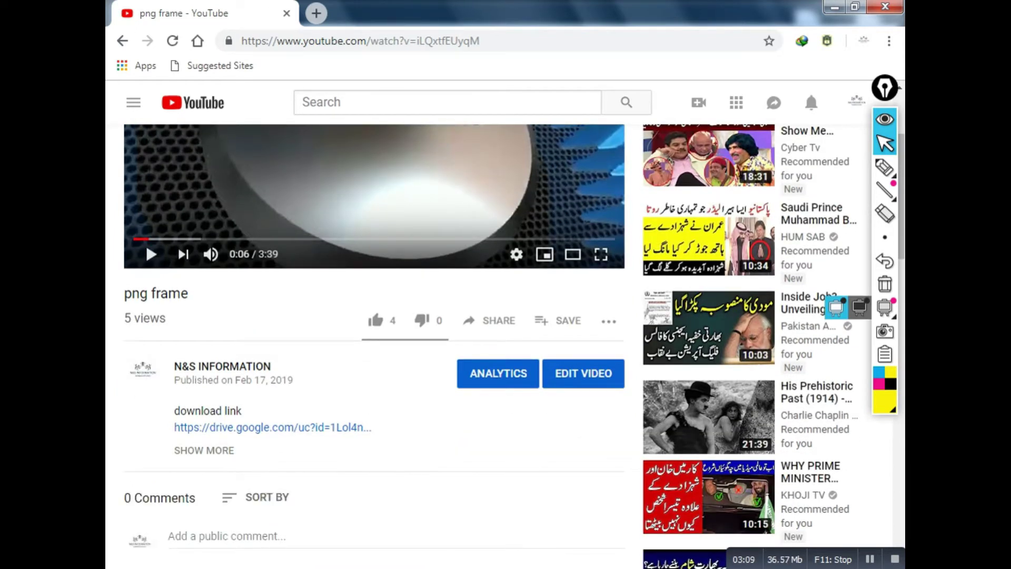
# Step: Circle the N&S INFORMATION channel name and Drive link in yellow and handwrite 'Download Frame'
pyautogui.click(812, 167)
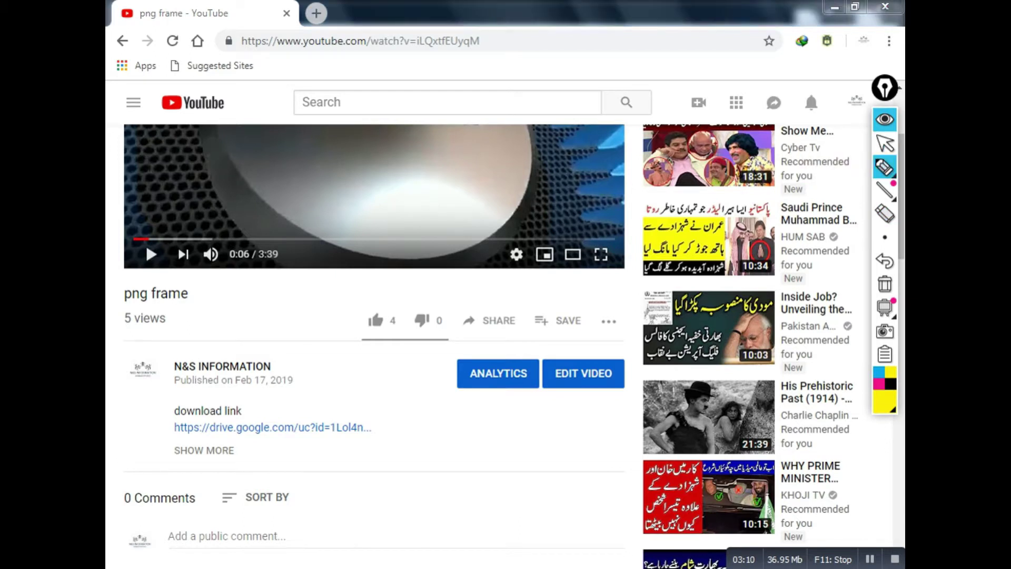
pyautogui.moveTo(186, 391)
pyautogui.mouseDown()
pyautogui.moveTo(281, 391)
pyautogui.moveTo(282, 337)
pyautogui.moveTo(166, 362)
pyautogui.moveTo(225, 394)
pyautogui.moveTo(163, 414)
pyautogui.moveTo(192, 448)
pyautogui.moveTo(330, 451)
pyautogui.moveTo(367, 430)
pyautogui.moveTo(341, 401)
pyautogui.moveTo(251, 396)
pyautogui.mouseUp()
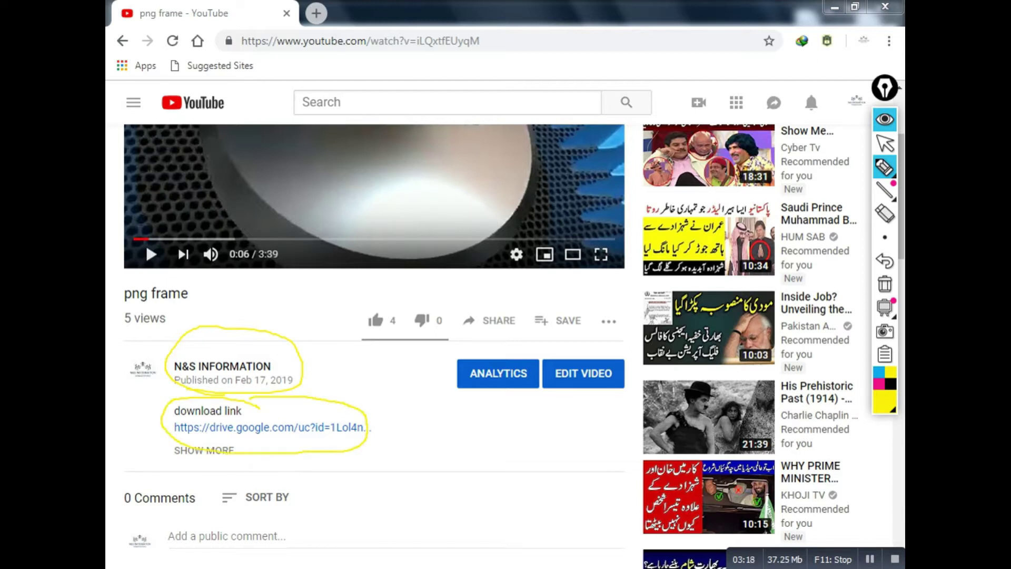
pyautogui.moveTo(357, 475)
pyautogui.mouseDown()
pyautogui.moveTo(374, 504)
pyautogui.moveTo(358, 474)
pyautogui.moveTo(383, 495)
pyautogui.moveTo(414, 472)
pyautogui.moveTo(425, 440)
pyautogui.moveTo(436, 459)
pyautogui.moveTo(448, 431)
pyautogui.moveTo(455, 446)
pyautogui.mouseUp()
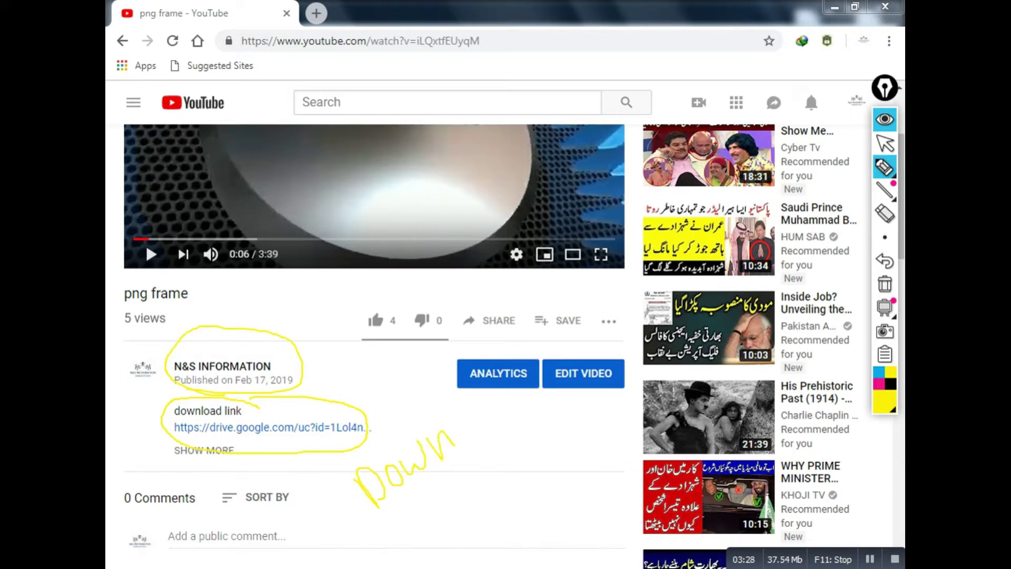
pyautogui.moveTo(446, 411)
pyautogui.mouseDown()
pyautogui.moveTo(469, 446)
pyautogui.moveTo(476, 413)
pyautogui.moveTo(474, 433)
pyautogui.moveTo(465, 416)
pyautogui.moveTo(506, 399)
pyautogui.moveTo(514, 412)
pyautogui.mouseUp()
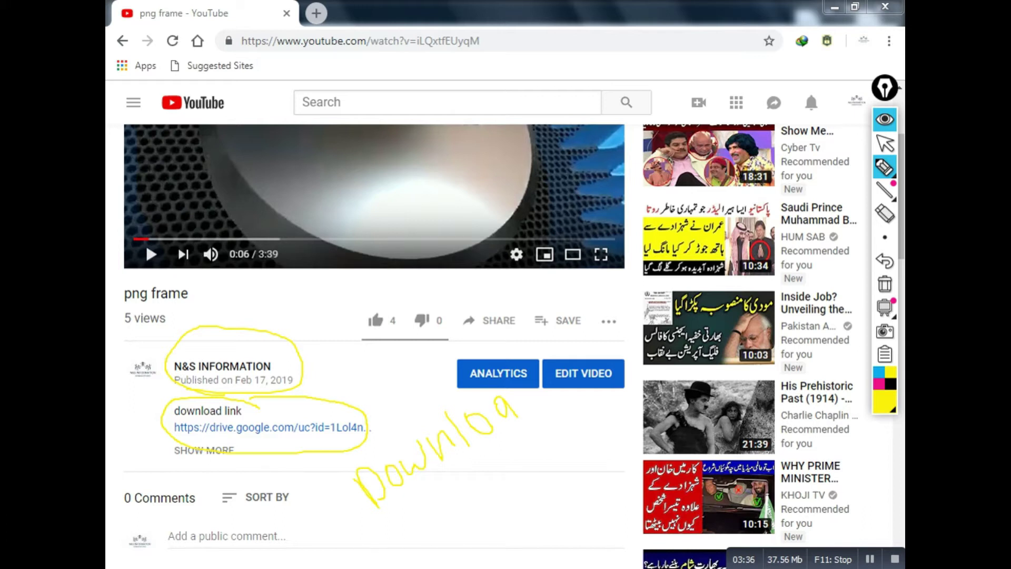
pyautogui.moveTo(525, 403)
pyautogui.mouseDown()
pyautogui.moveTo(527, 415)
pyautogui.moveTo(522, 354)
pyautogui.moveTo(537, 402)
pyautogui.mouseUp()
pyautogui.moveTo(446, 497); pyautogui.dragTo(462, 530)
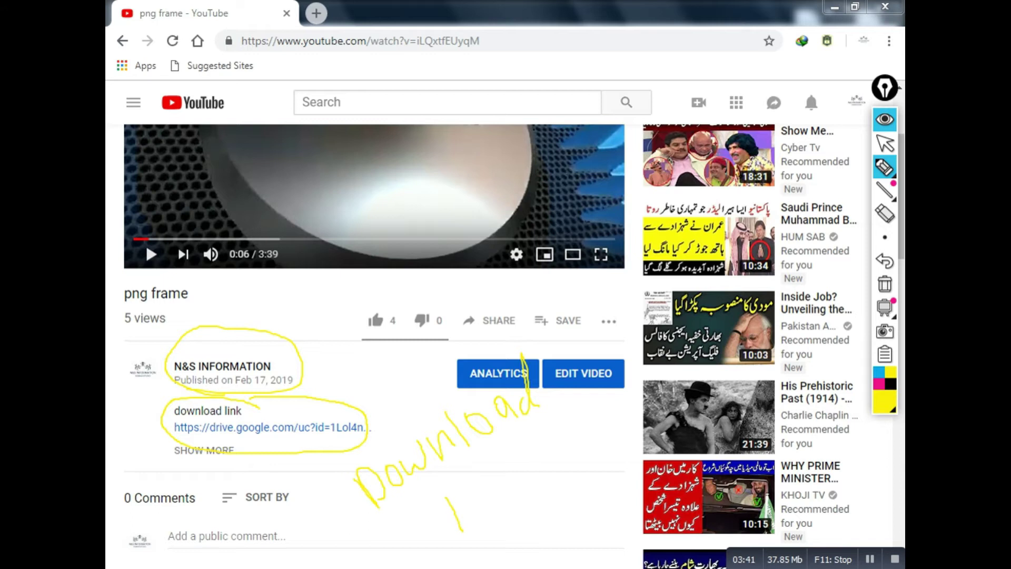
pyautogui.moveTo(447, 497); pyautogui.dragTo(463, 493)
pyautogui.moveTo(470, 513)
pyautogui.mouseDown()
pyautogui.moveTo(484, 473)
pyautogui.moveTo(490, 504)
pyautogui.moveTo(491, 485)
pyautogui.moveTo(548, 448)
pyautogui.moveTo(548, 426)
pyautogui.moveTo(561, 450)
pyautogui.mouseUp()
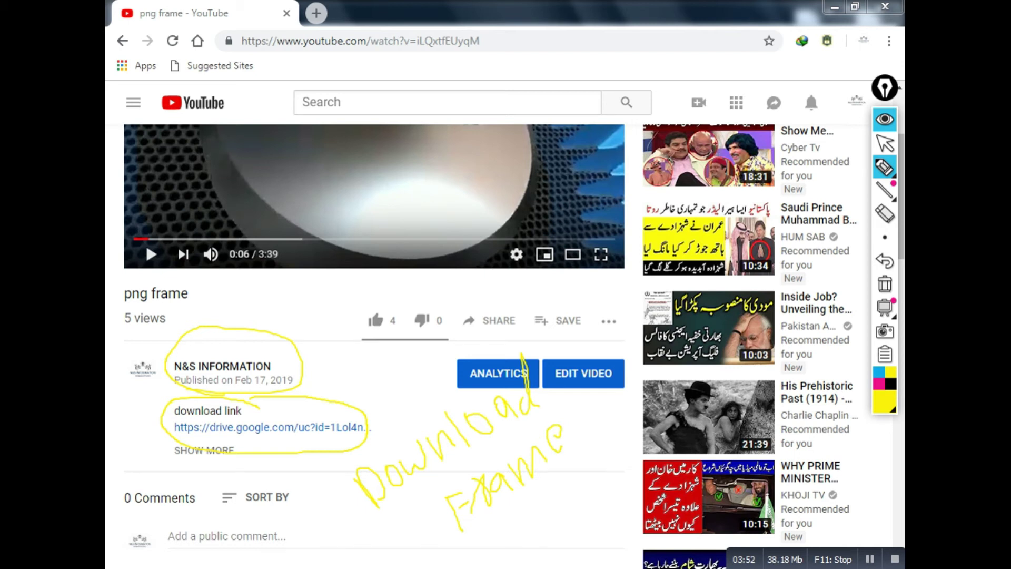
pyautogui.click(884, 142)
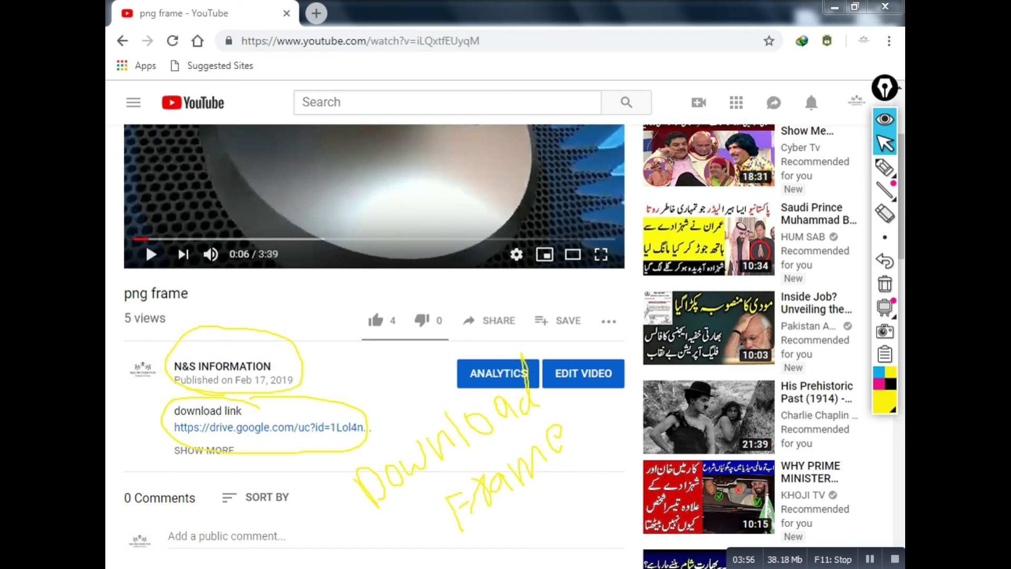